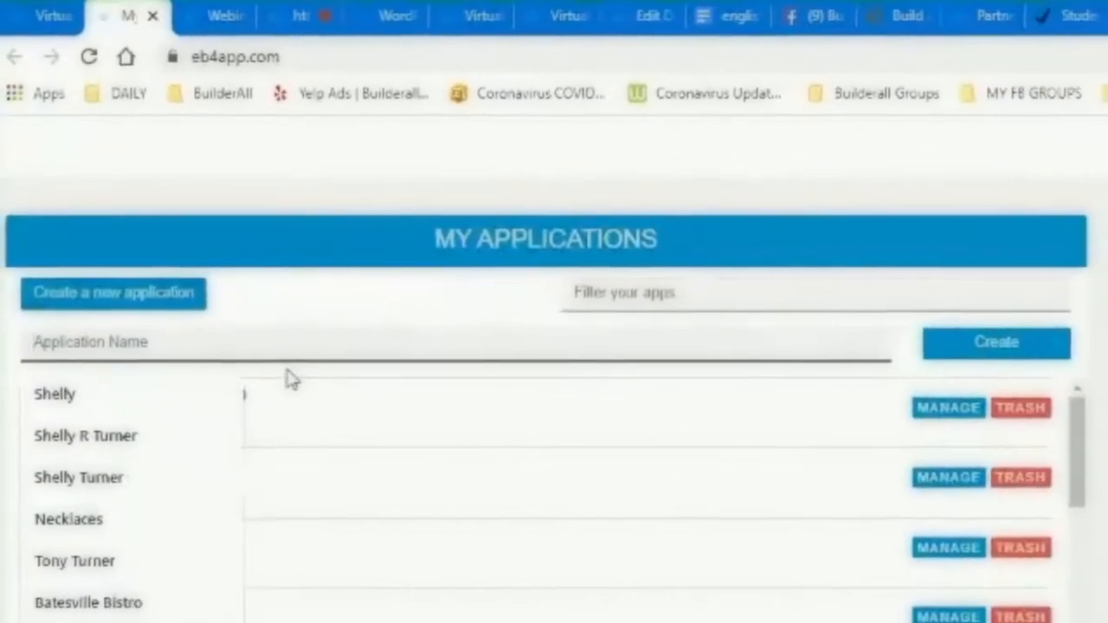
Create a new application named "Change Your Life Training"
type("Change Your Life Training")
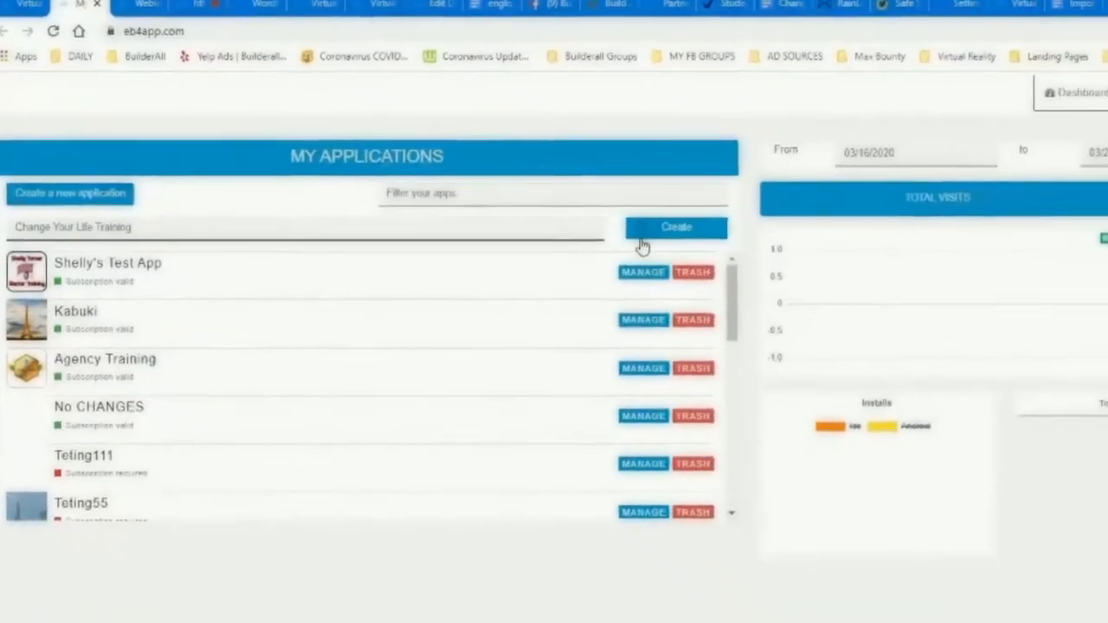
left_click(689, 248)
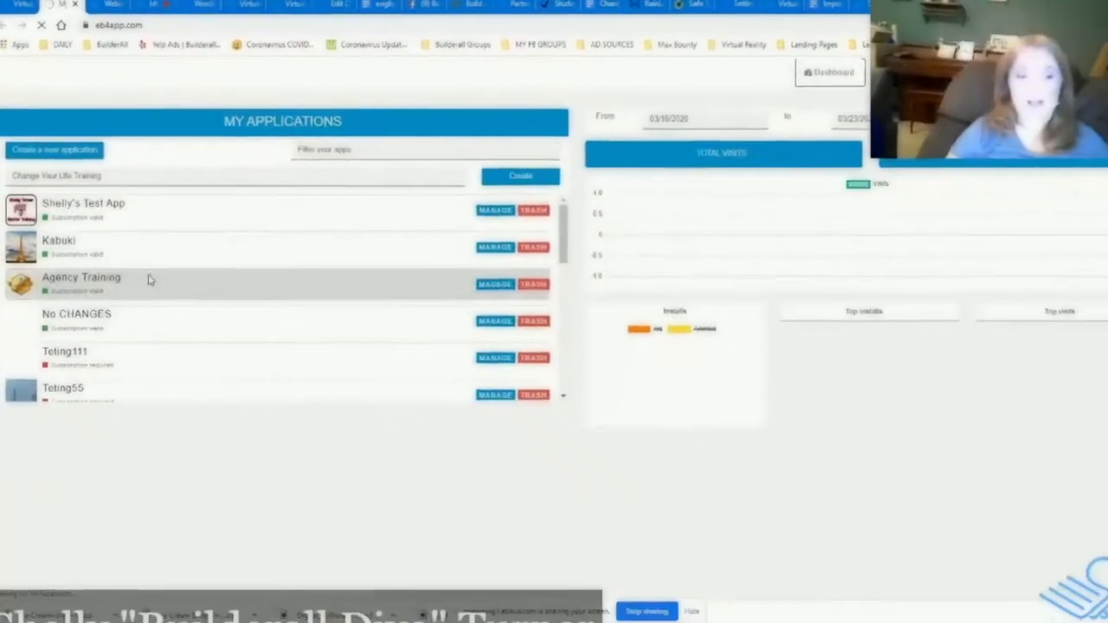
scroll(156, 303, "down", 10)
scroll(138, 322, "down", 2)
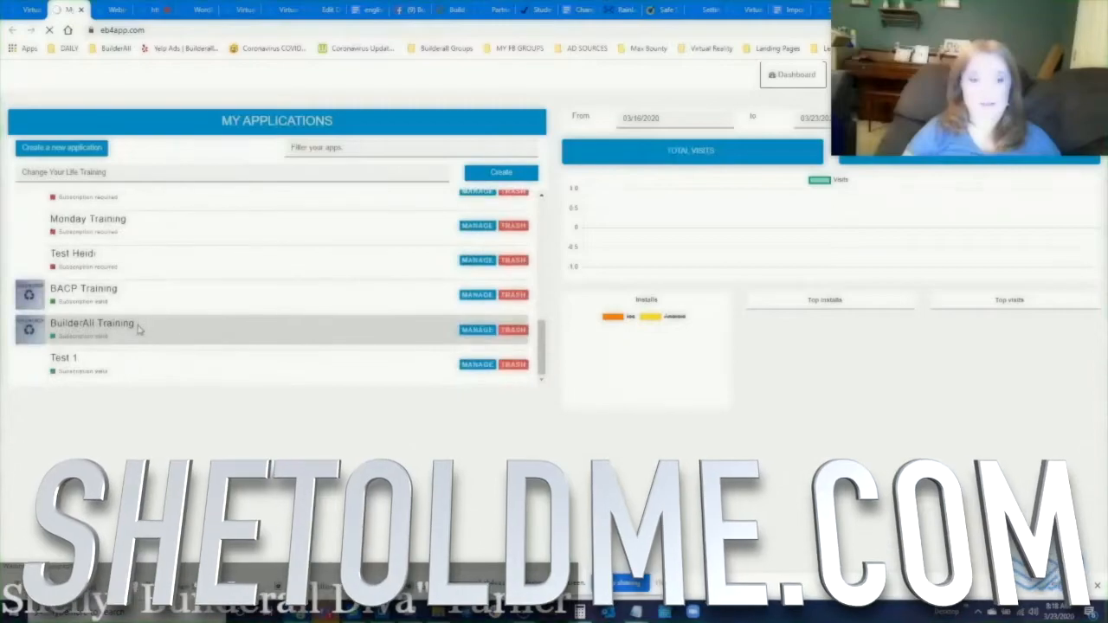
scroll(143, 303, "up", 15)
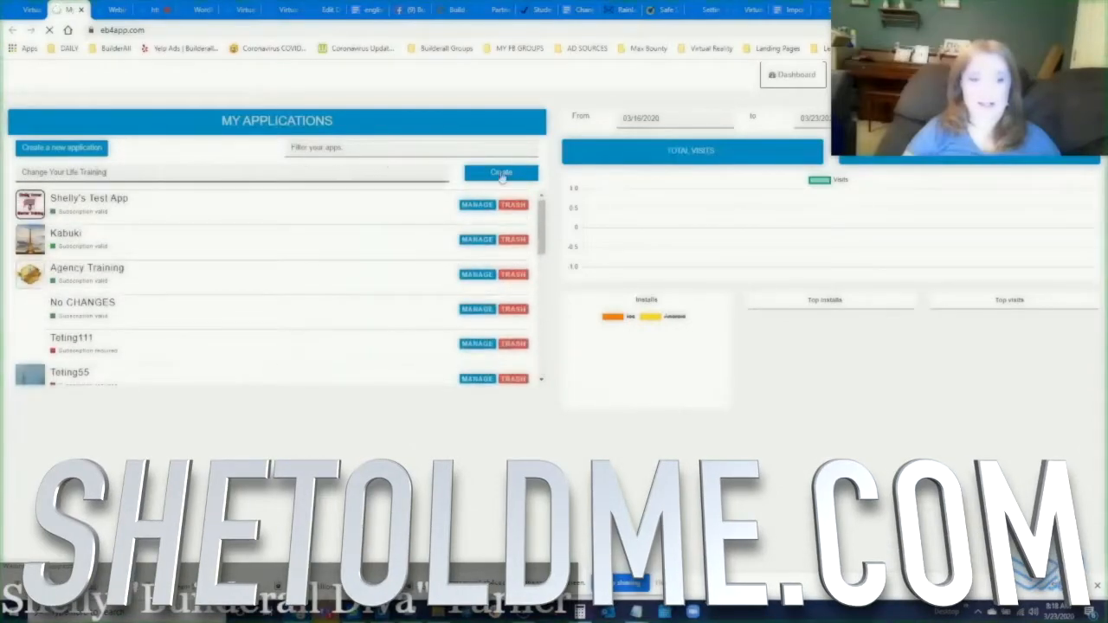
left_click(493, 174)
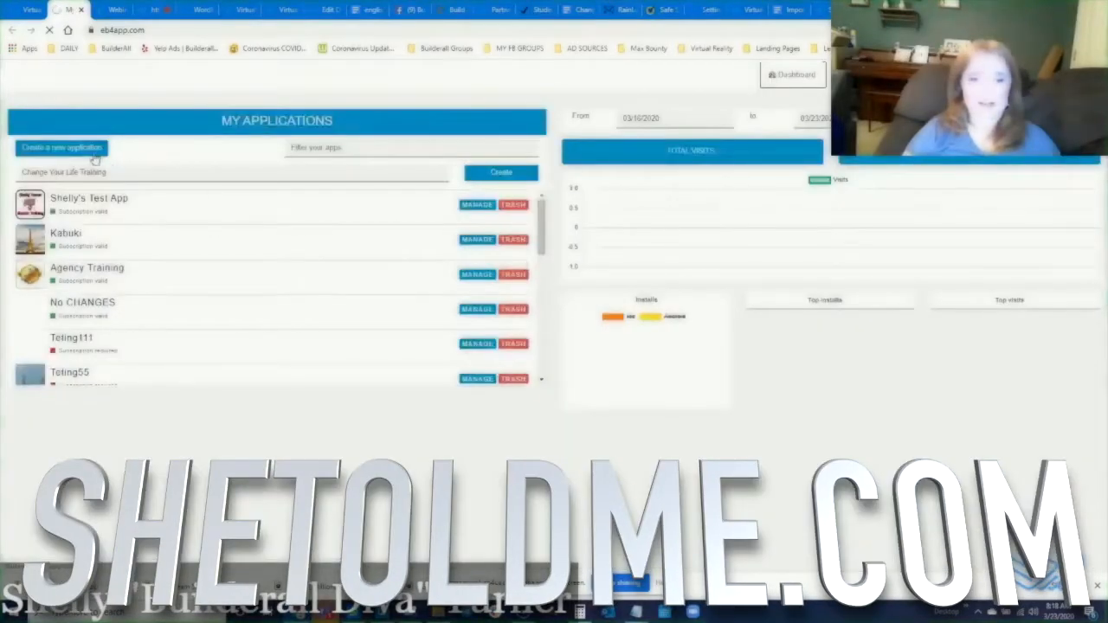
scroll(113, 324, "down", 3)
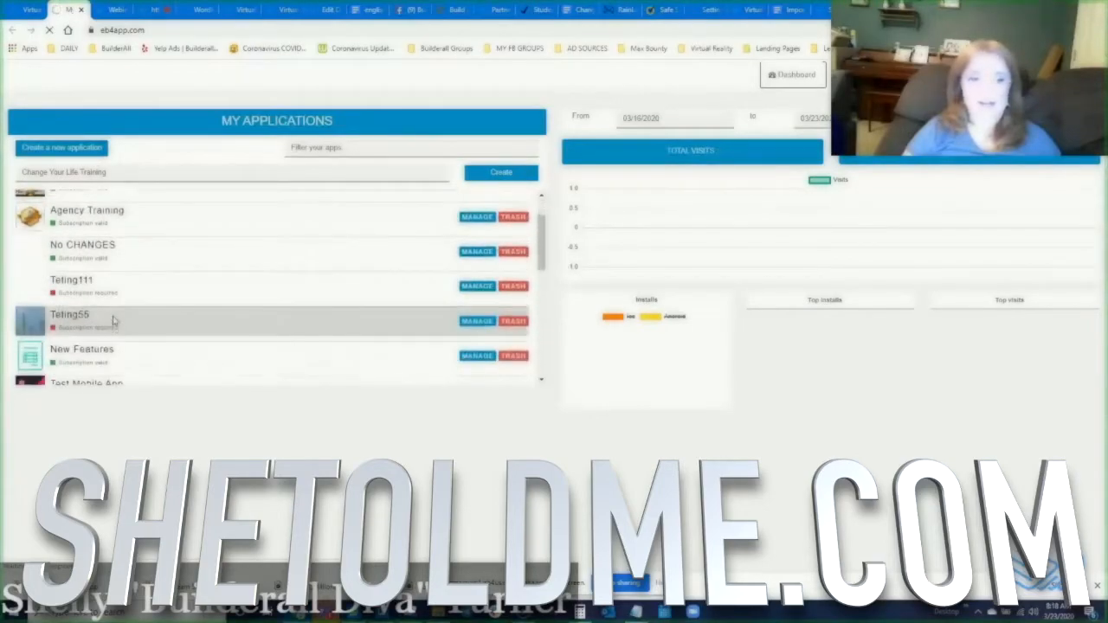
scroll(114, 324, "down", 5)
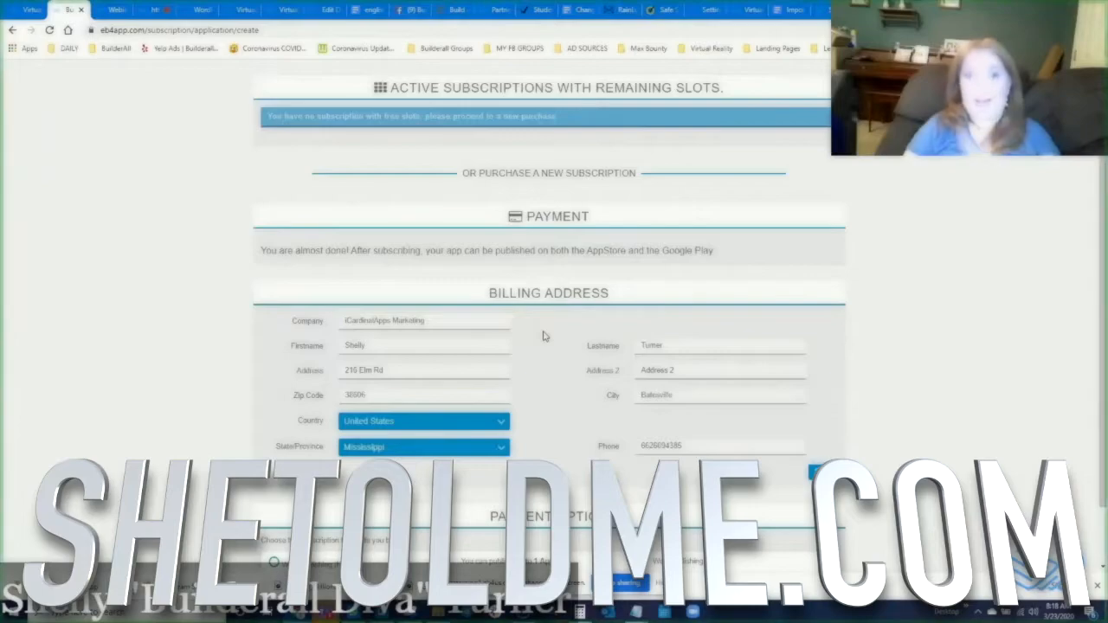
Save the Web Publishing (Free) payment option for the new application and validate the order
scroll(544, 336, "down", 1)
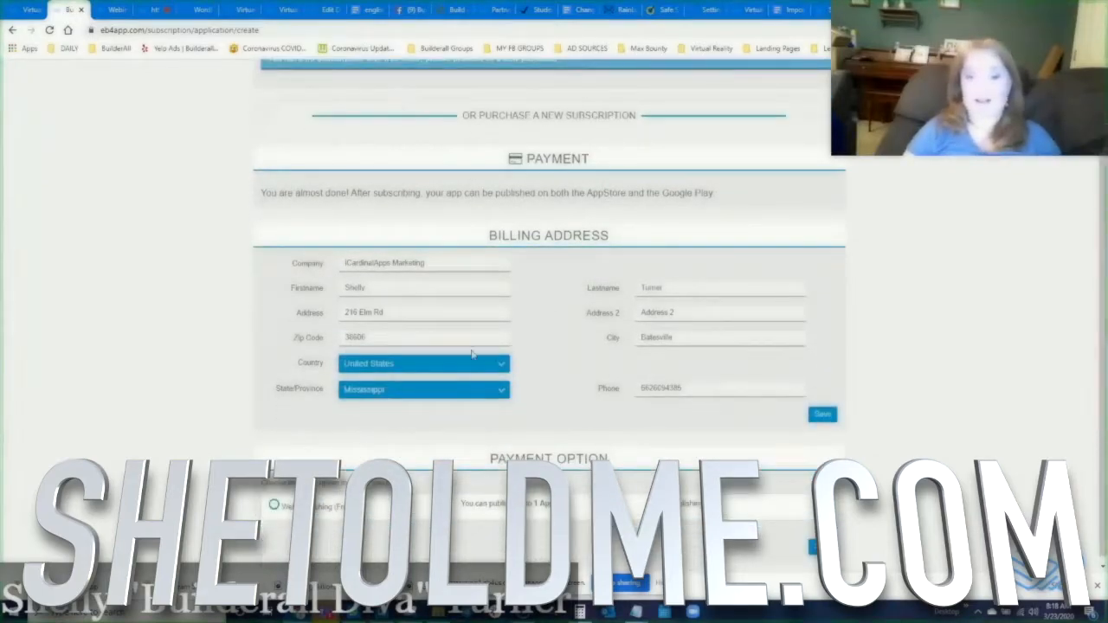
scroll(402, 110, "down", 1)
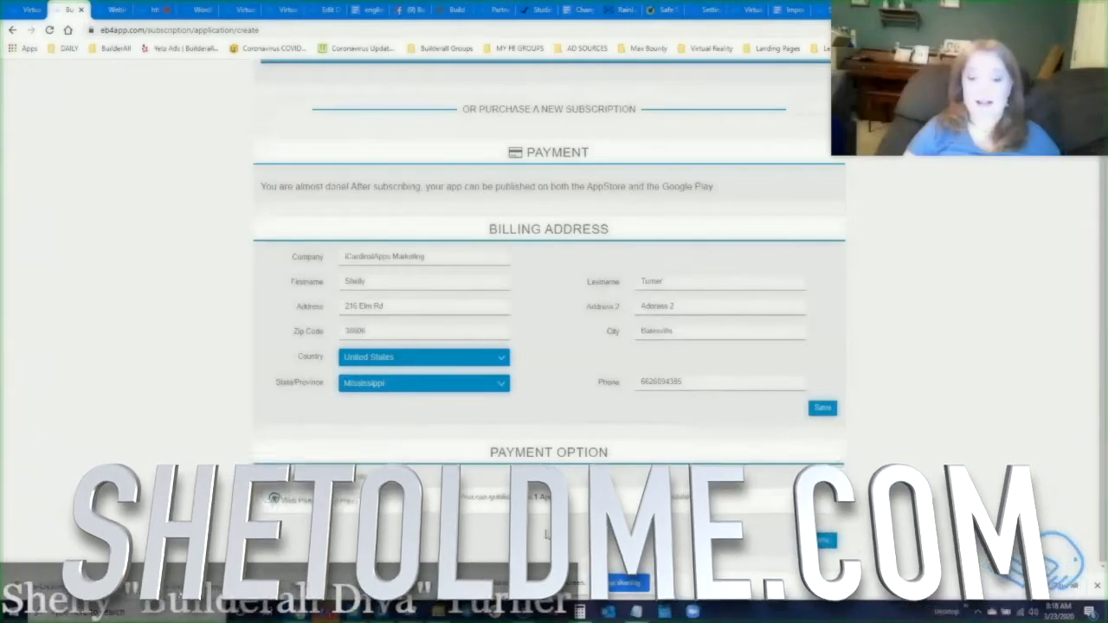
left_click(818, 541)
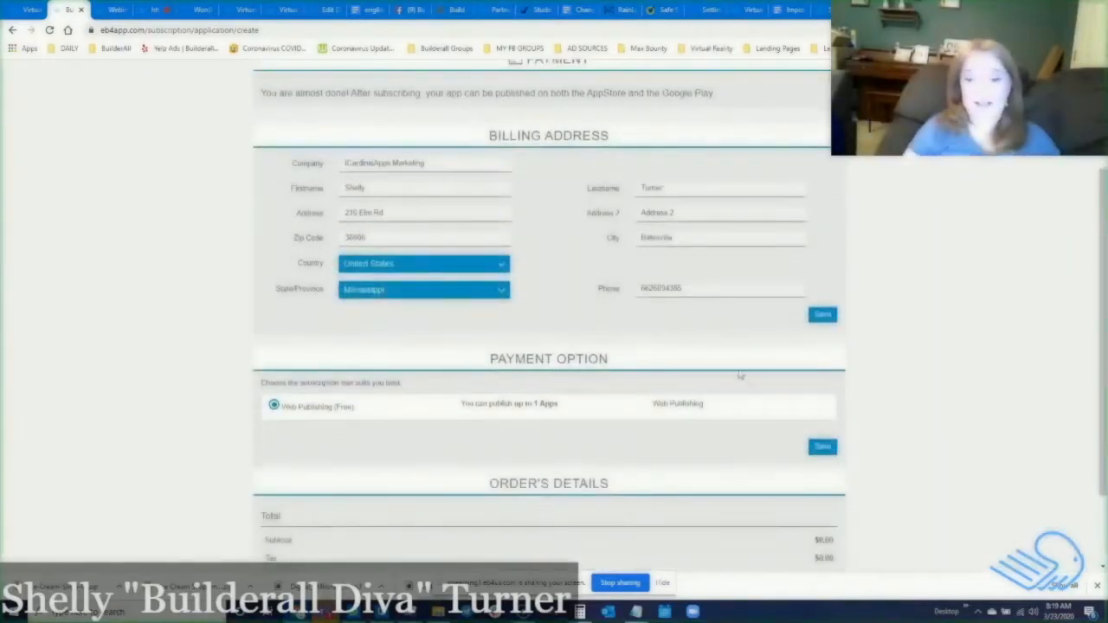
scroll(702, 403, "down", 2)
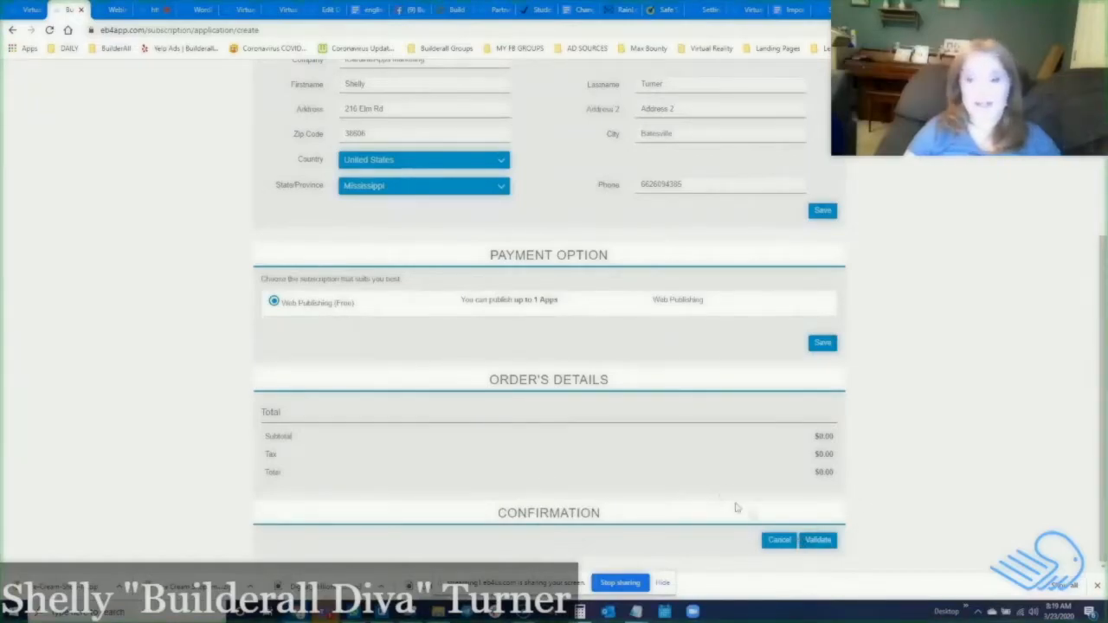
left_click(817, 540)
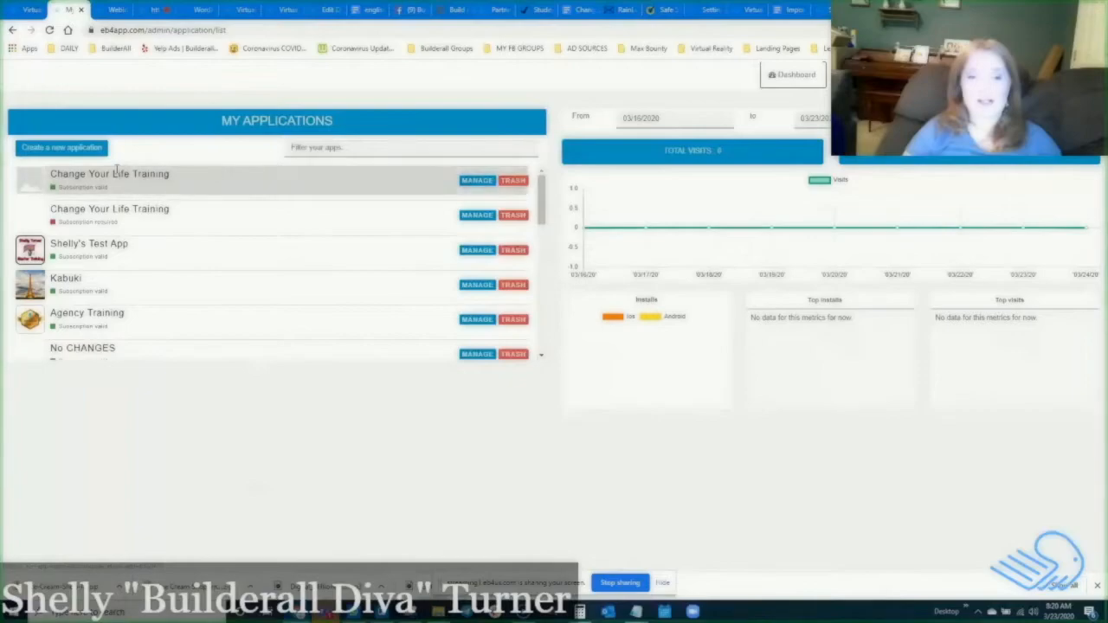
Open the Change Your Life Training app with the valid subscription for management and apply the Blutility template
left_click(476, 183)
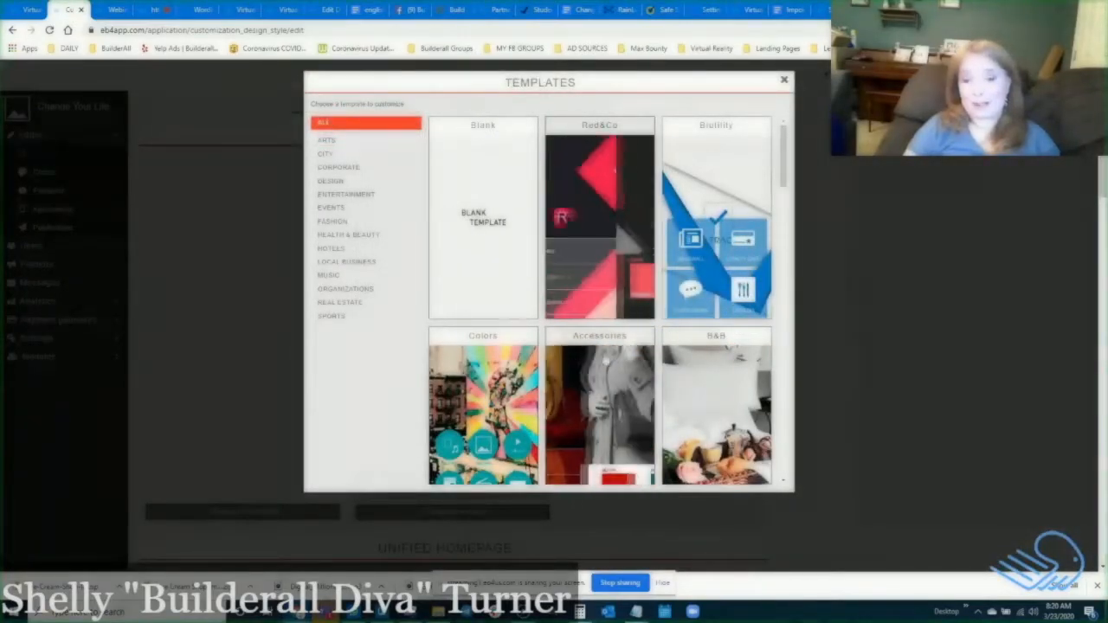
scroll(600, 302, "down", 10)
scroll(560, 338, "down", 10)
scroll(560, 337, "down", 4)
scroll(561, 338, "down", 2)
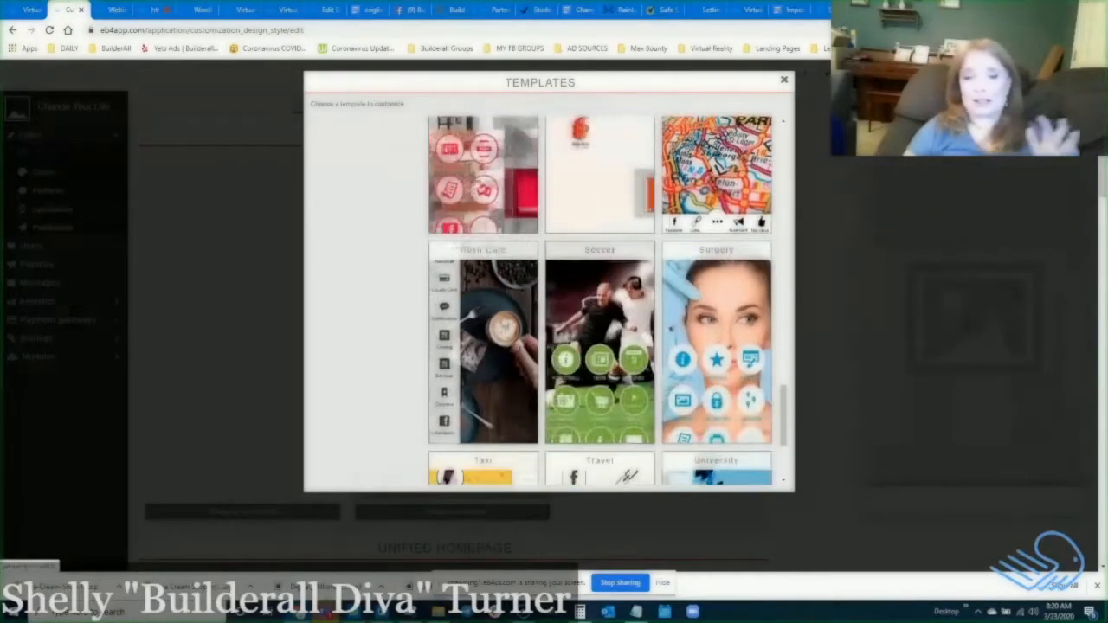
scroll(599, 341, "down", 1)
scroll(599, 341, "down", 3)
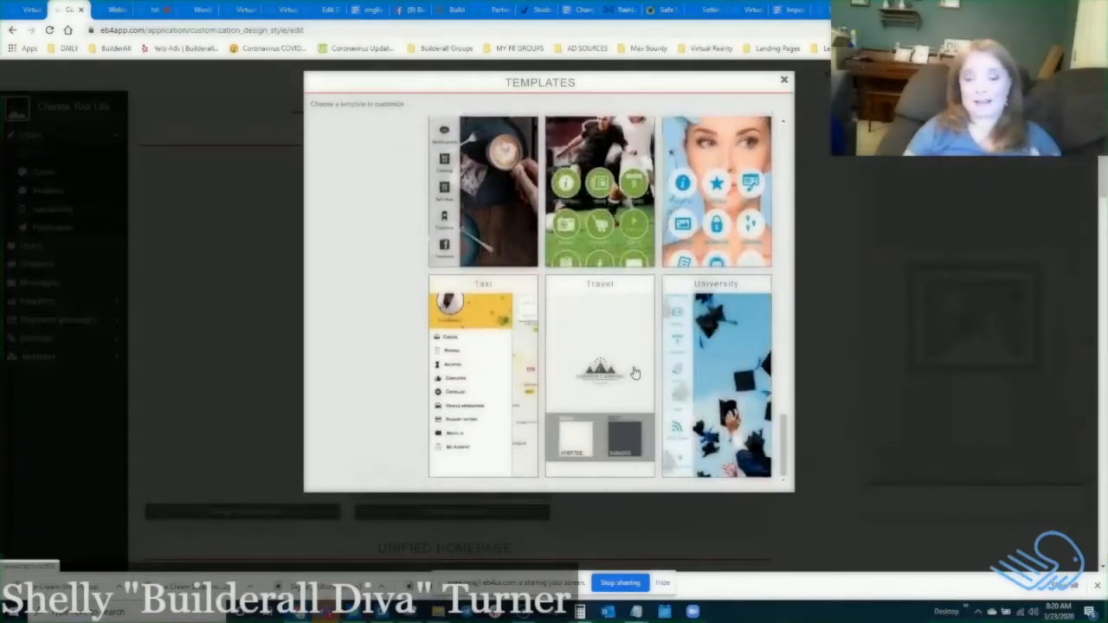
scroll(634, 372, "up", 20)
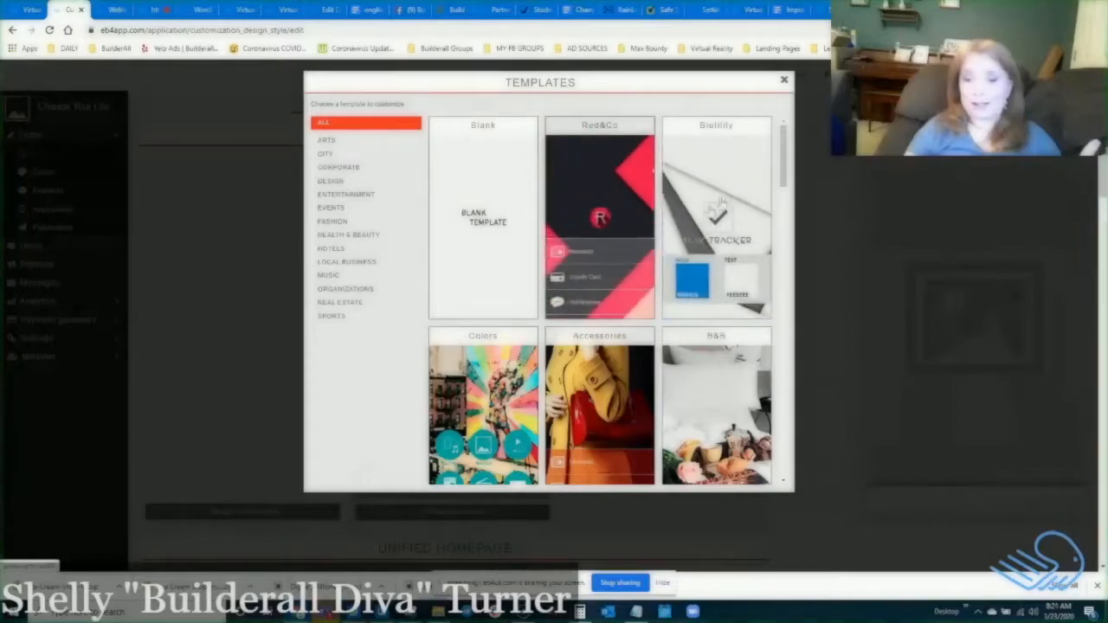
left_click(740, 204)
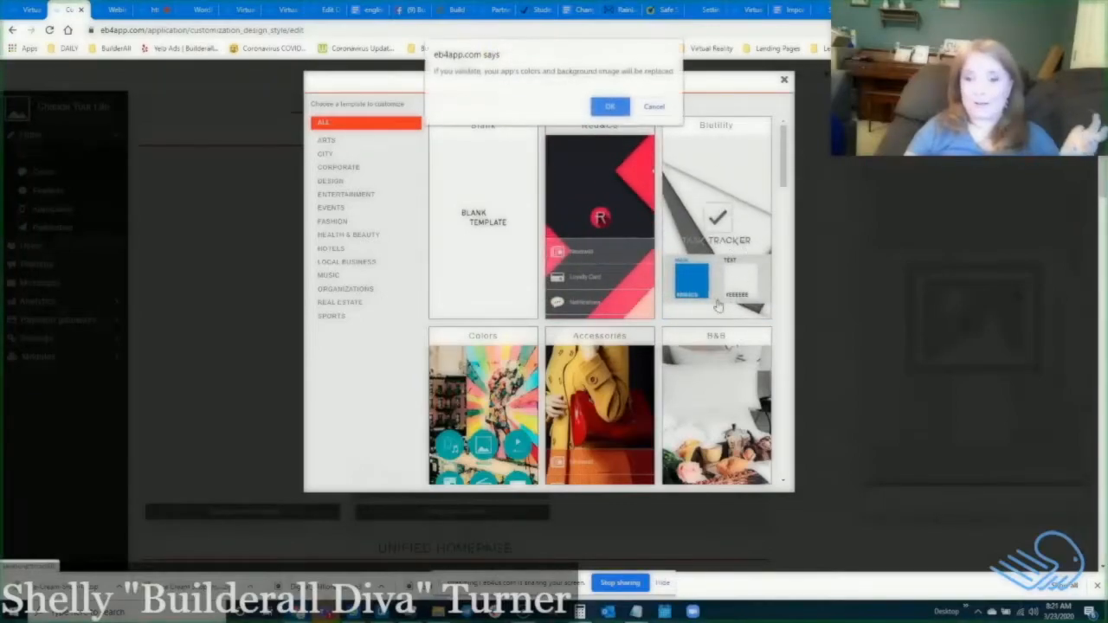
left_click(609, 104)
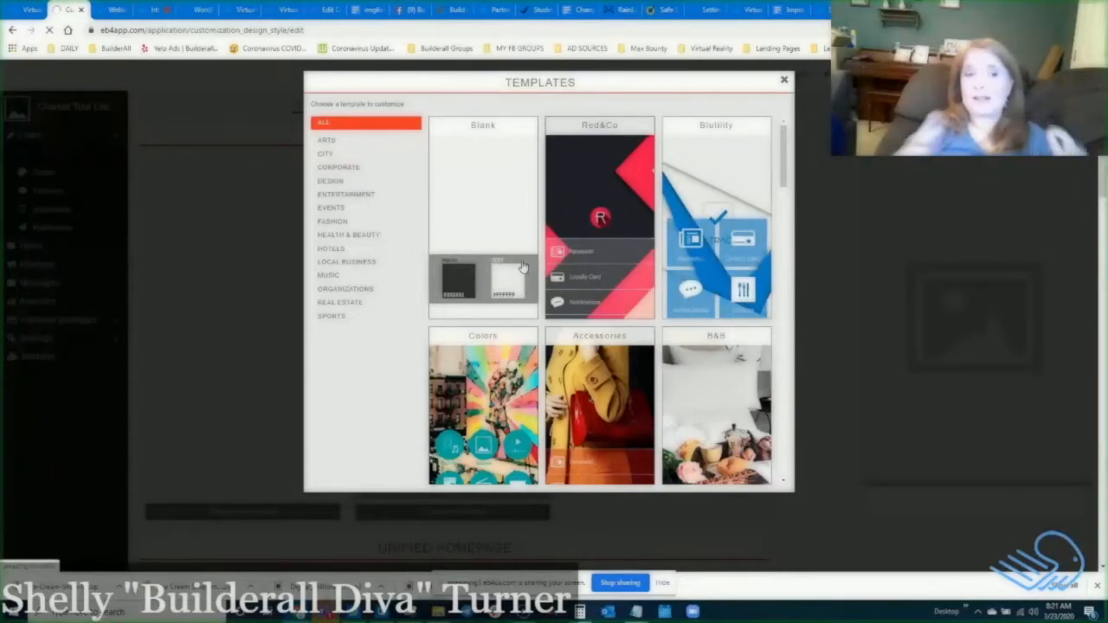
left_click(522, 267)
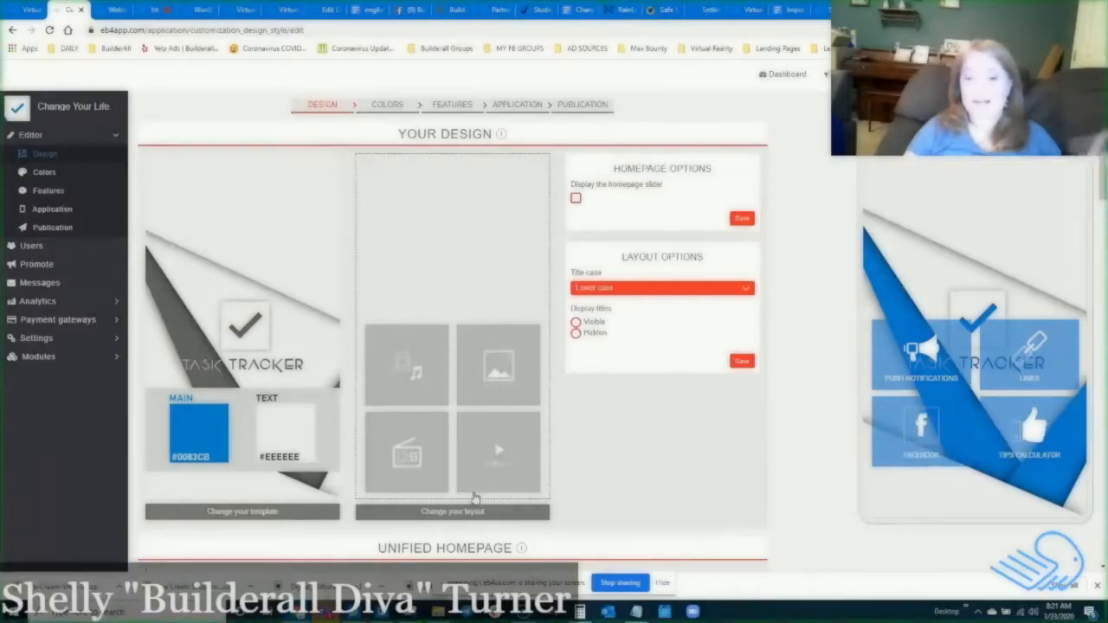
Change the app's layout to the one with a bottom icon bar and a raised round centre button, between Layout 8 and Layout 11 - Fullscreen
left_click(452, 512)
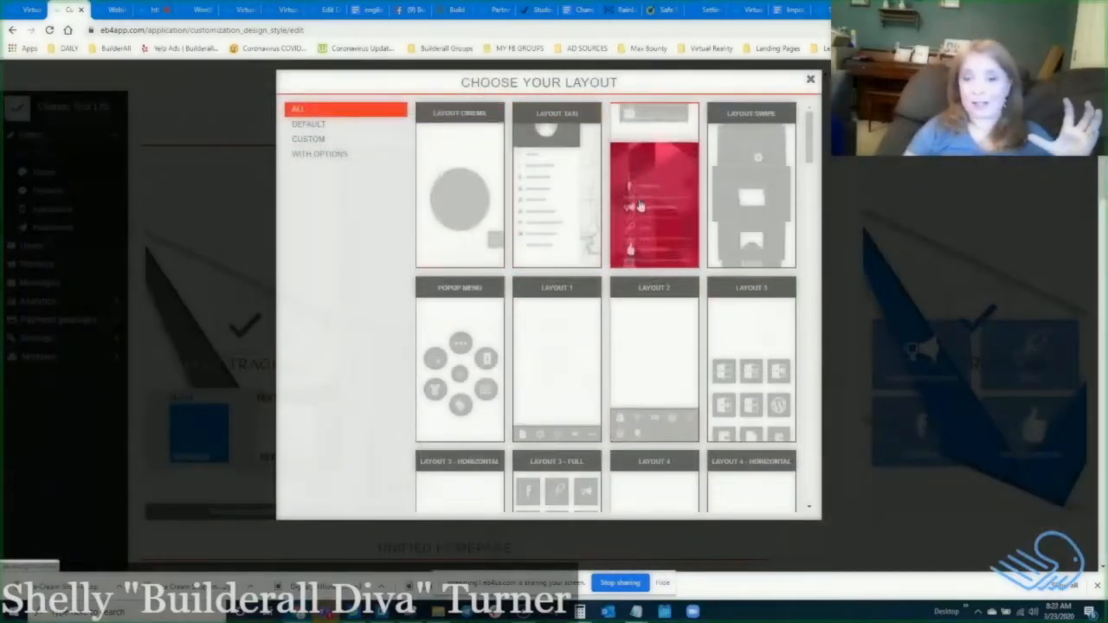
scroll(606, 233, "down", 2)
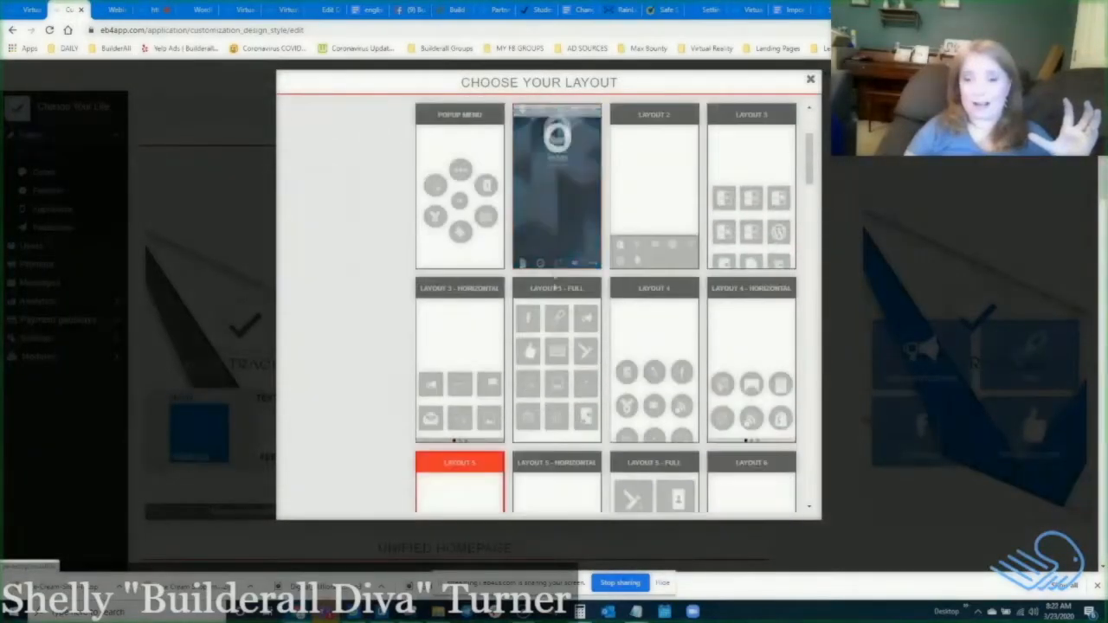
scroll(631, 381, "down", 1)
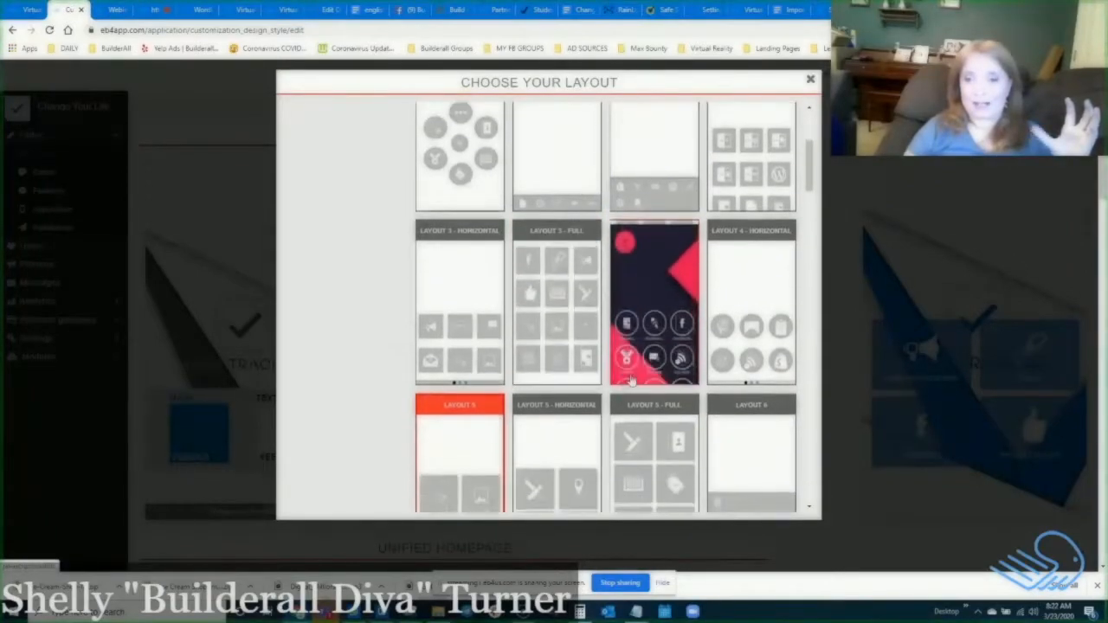
scroll(631, 381, "down", 5)
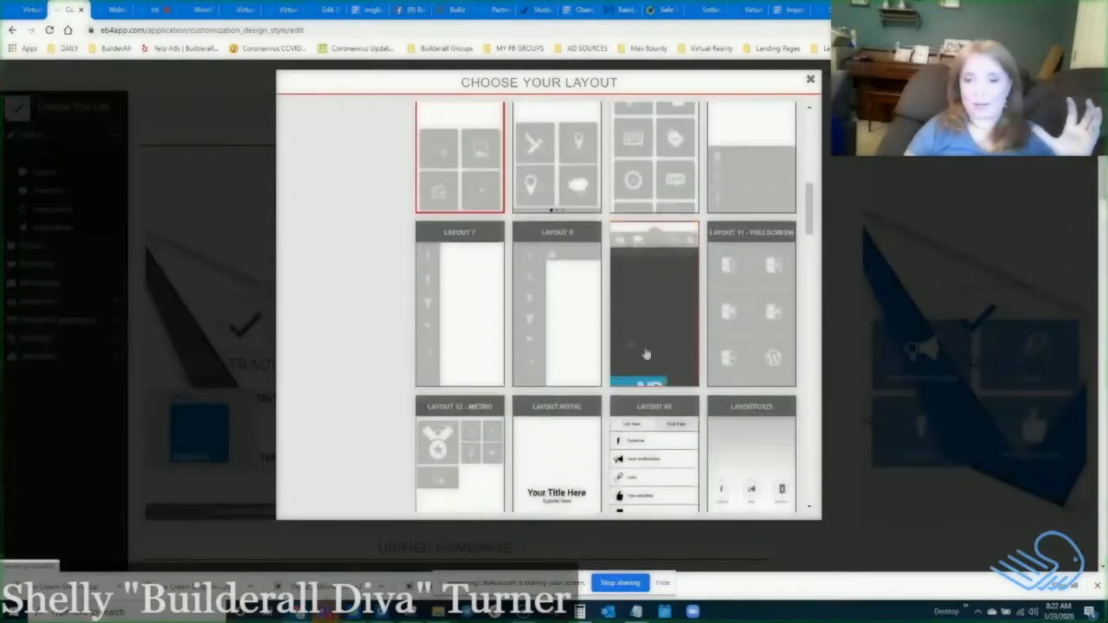
left_click(654, 301)
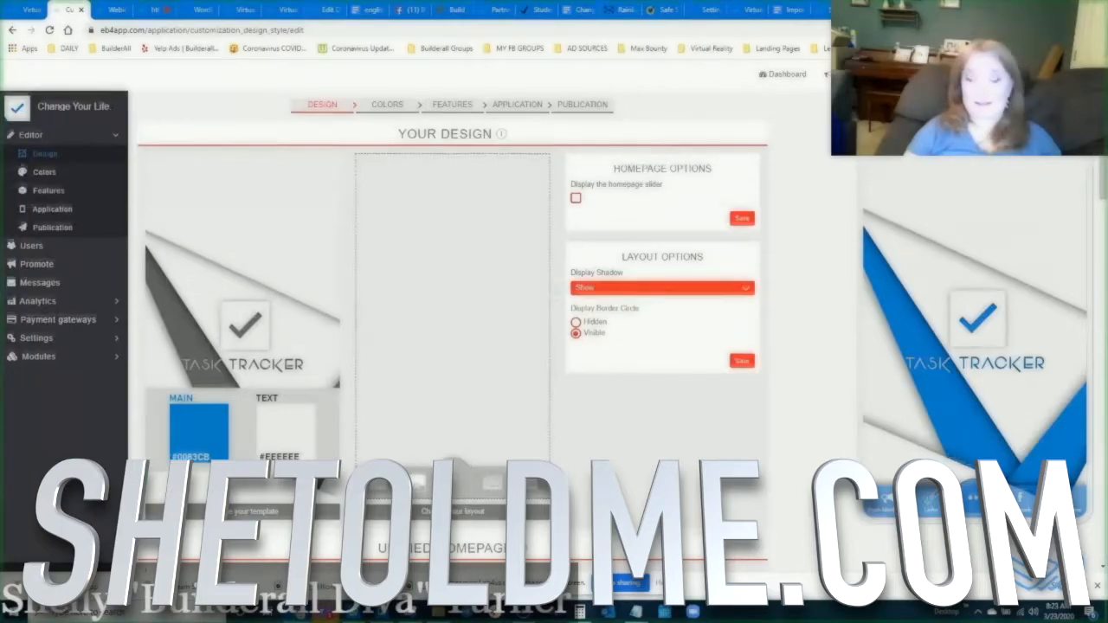
Review the unified homepage, localization and font family settings on the app's design page
scroll(909, 420, "down", 1)
scroll(758, 310, "down", 5)
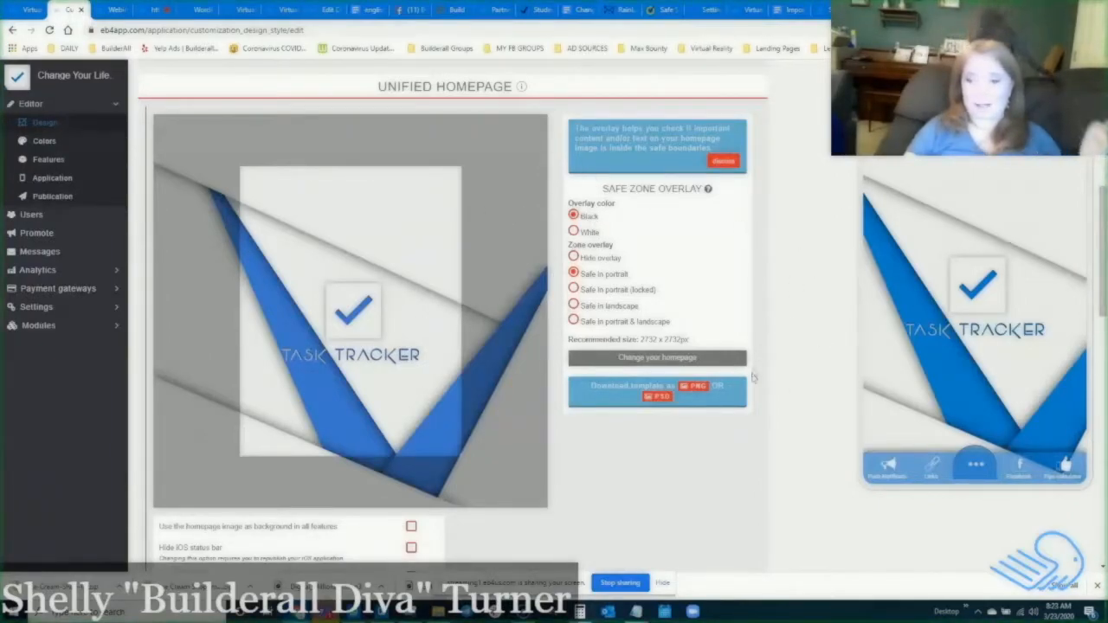
scroll(753, 372, "down", 3)
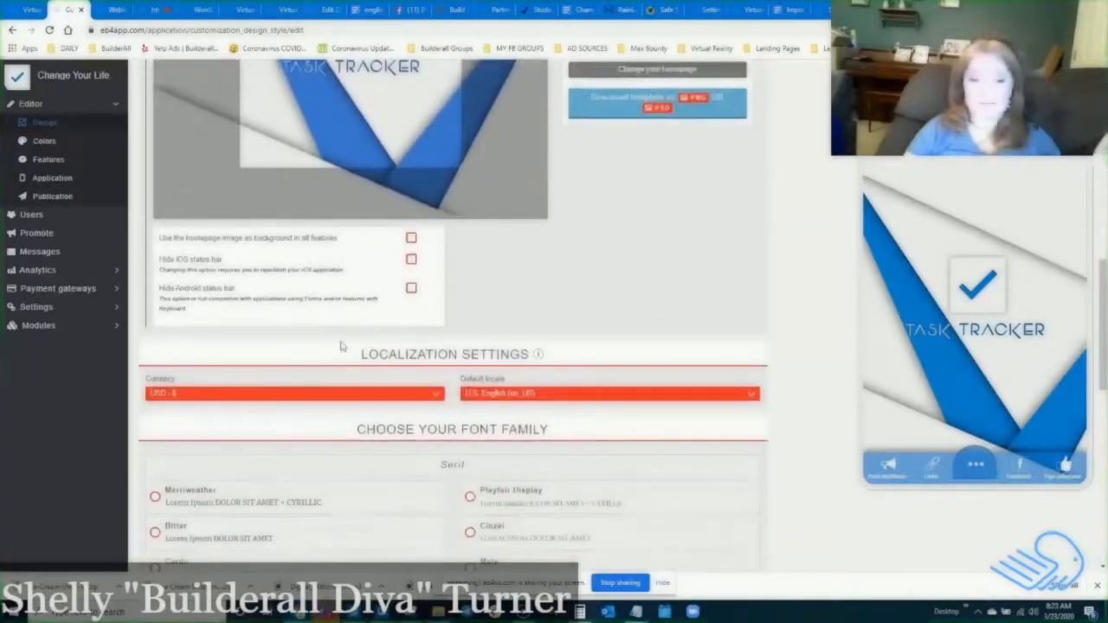
scroll(340, 347, "down", 2)
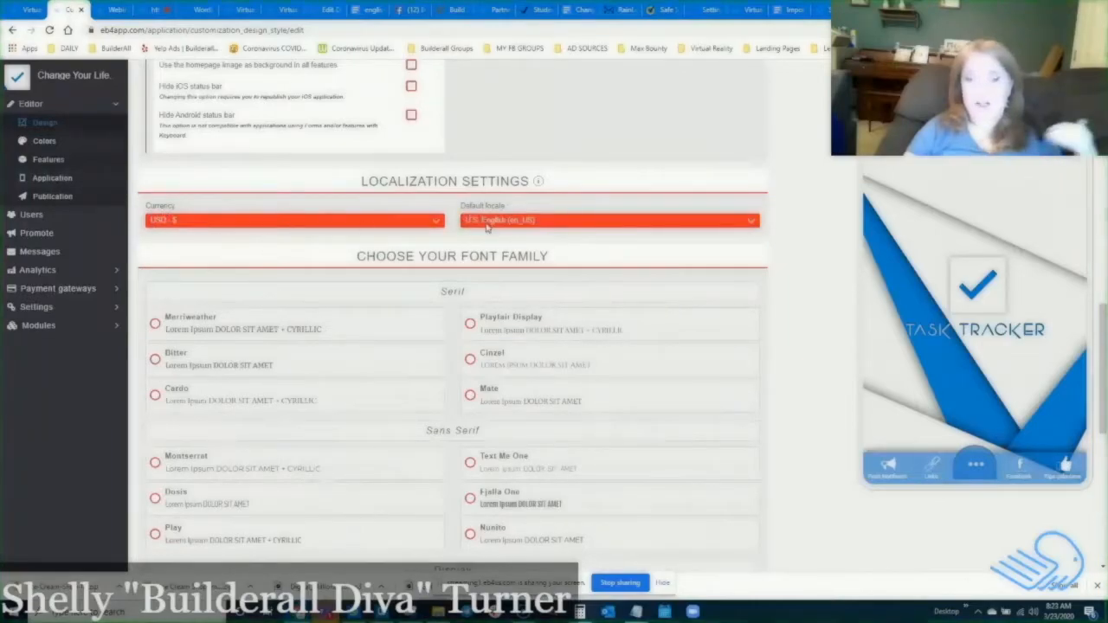
scroll(527, 193, "down", 1)
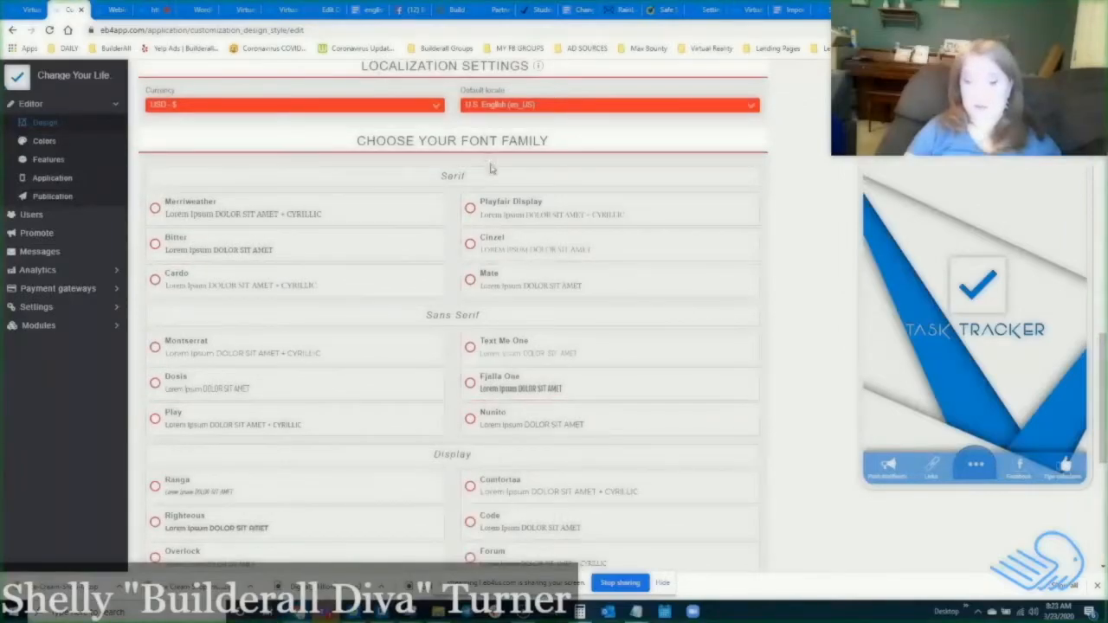
scroll(559, 183, "up", 8)
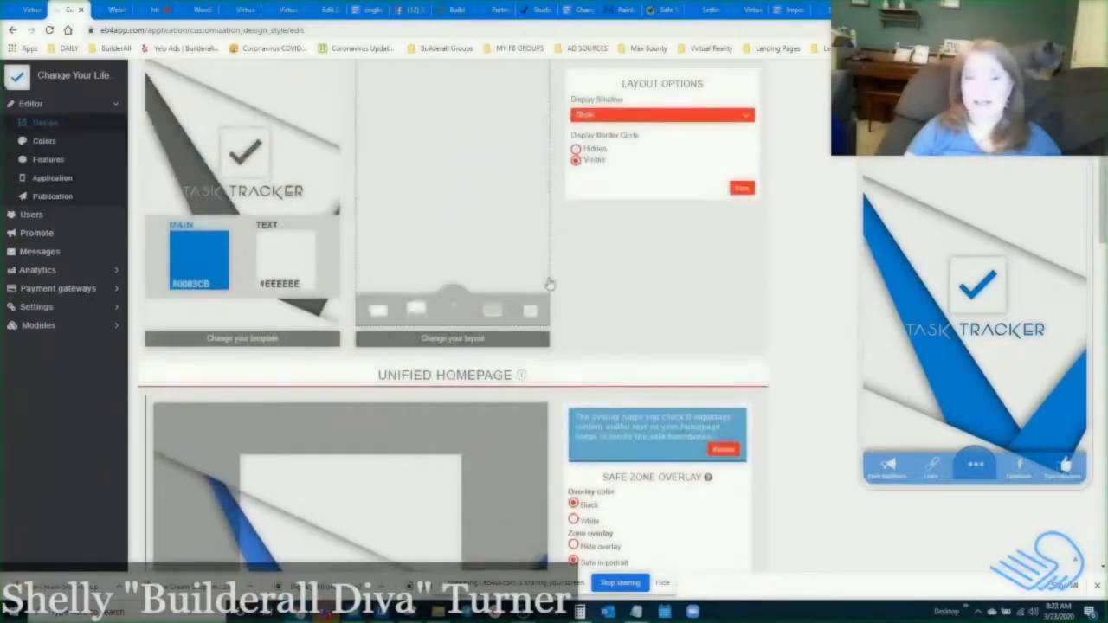
left_click(40, 120)
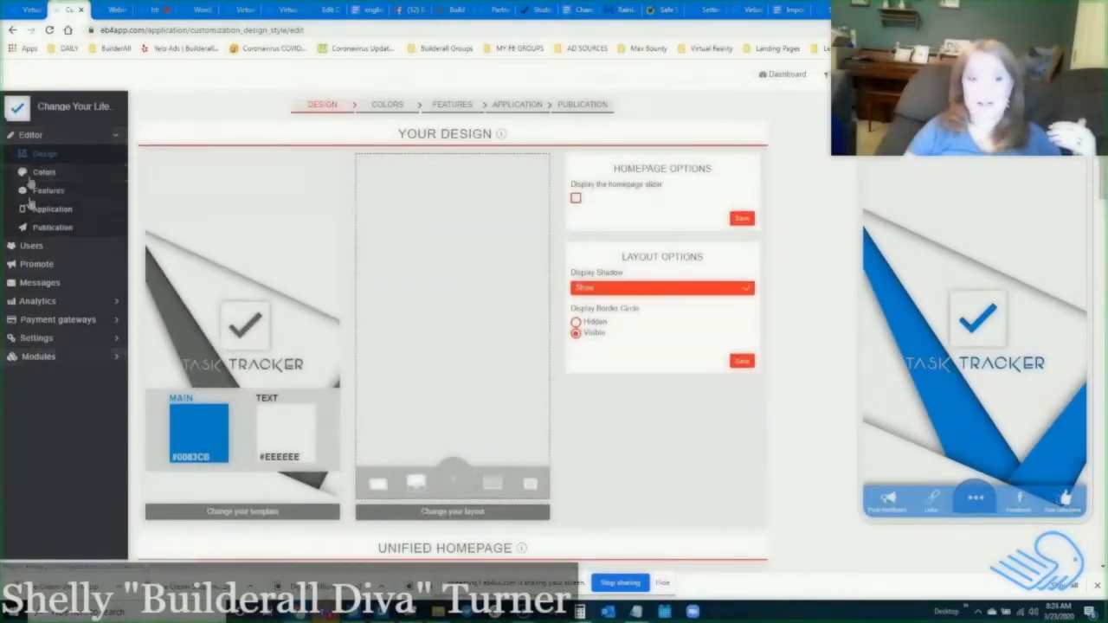
Open the app's color settings and review the text, background and border colors of the sections from General through Utils
left_click(36, 177)
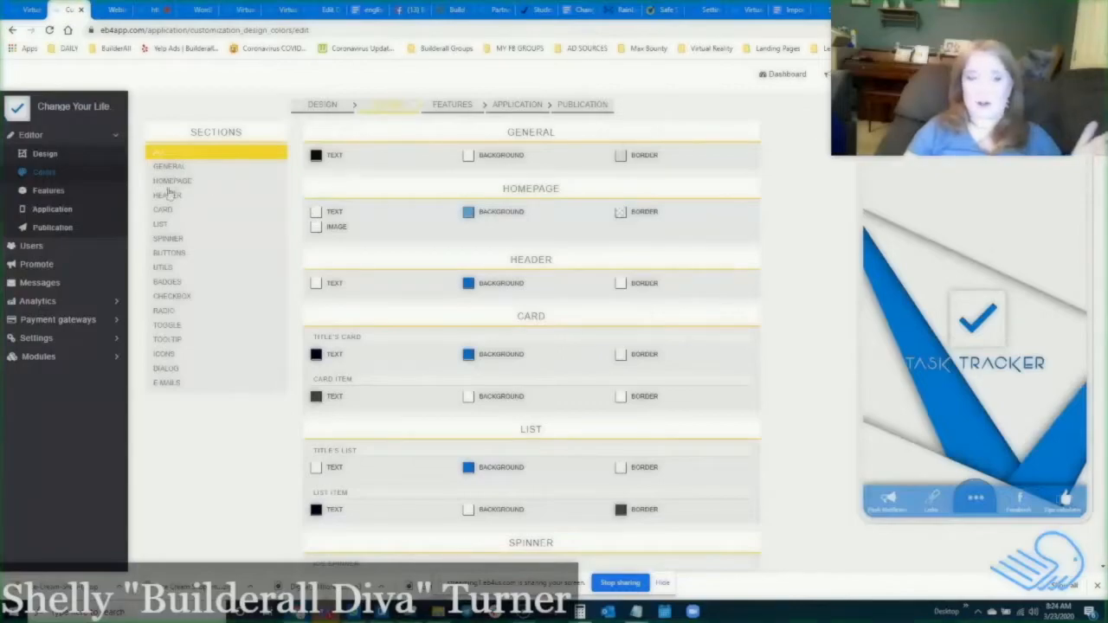
scroll(482, 268, "down", 10)
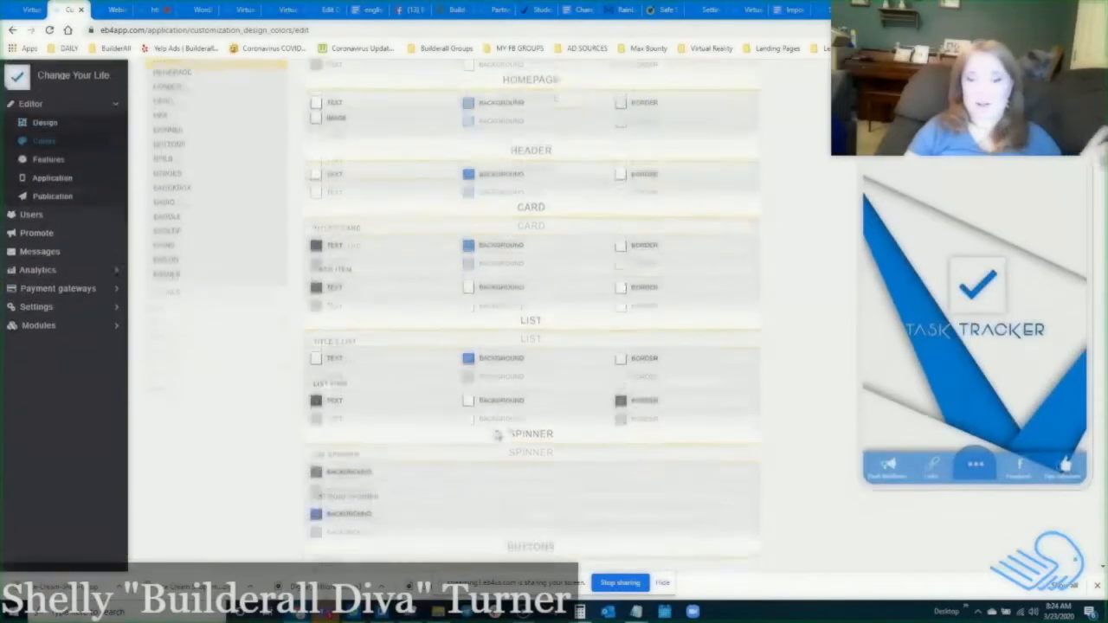
scroll(496, 436, "down", 3)
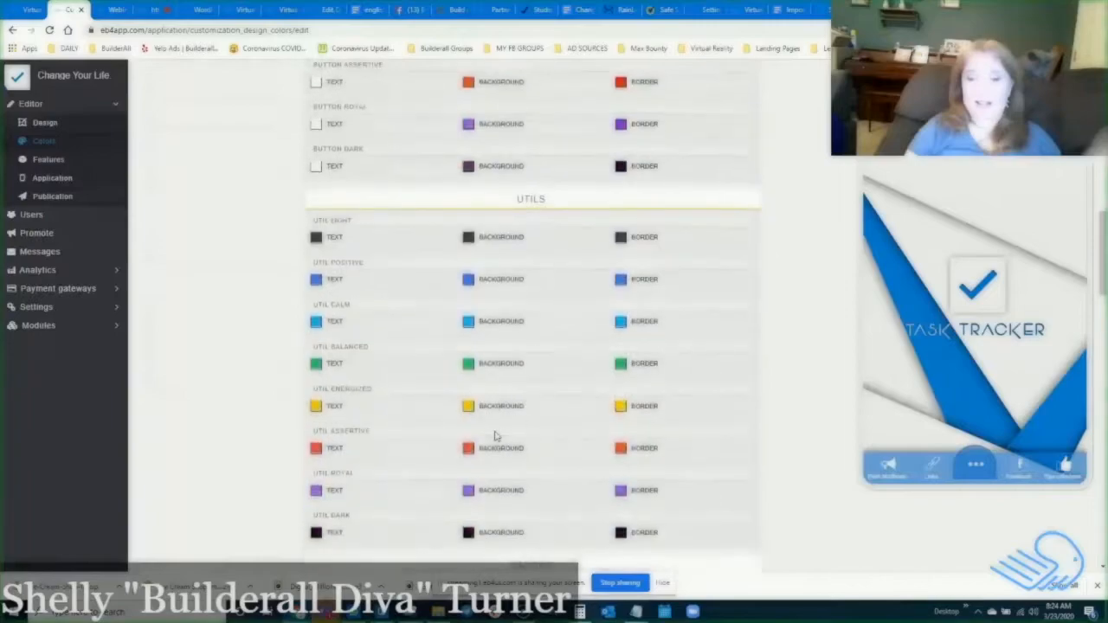
scroll(496, 436, "up", 1)
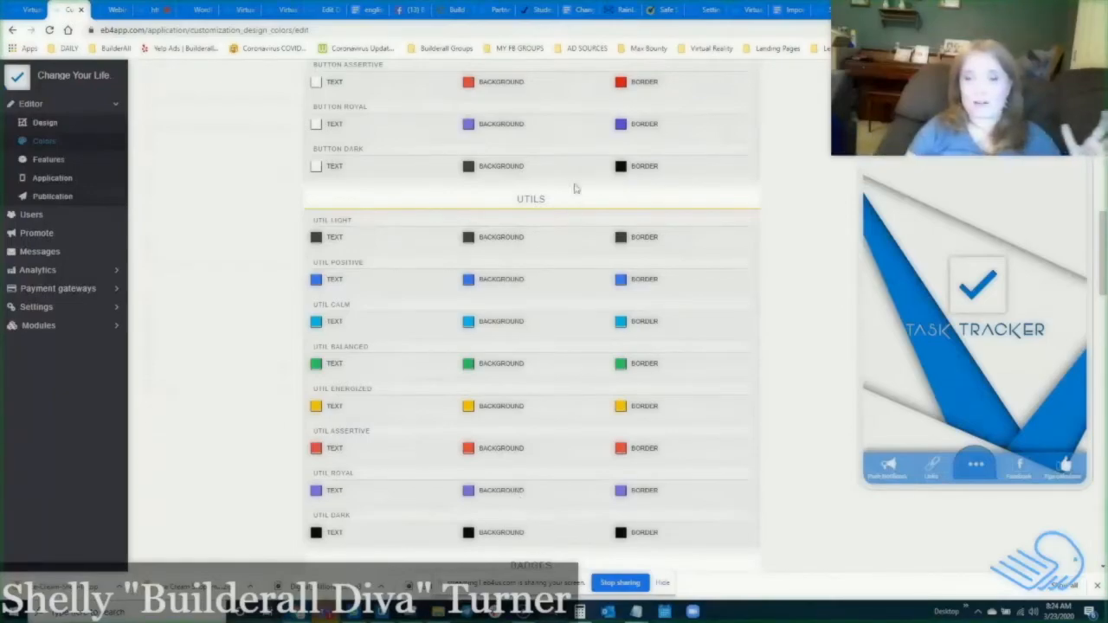
scroll(428, 303, "up", 15)
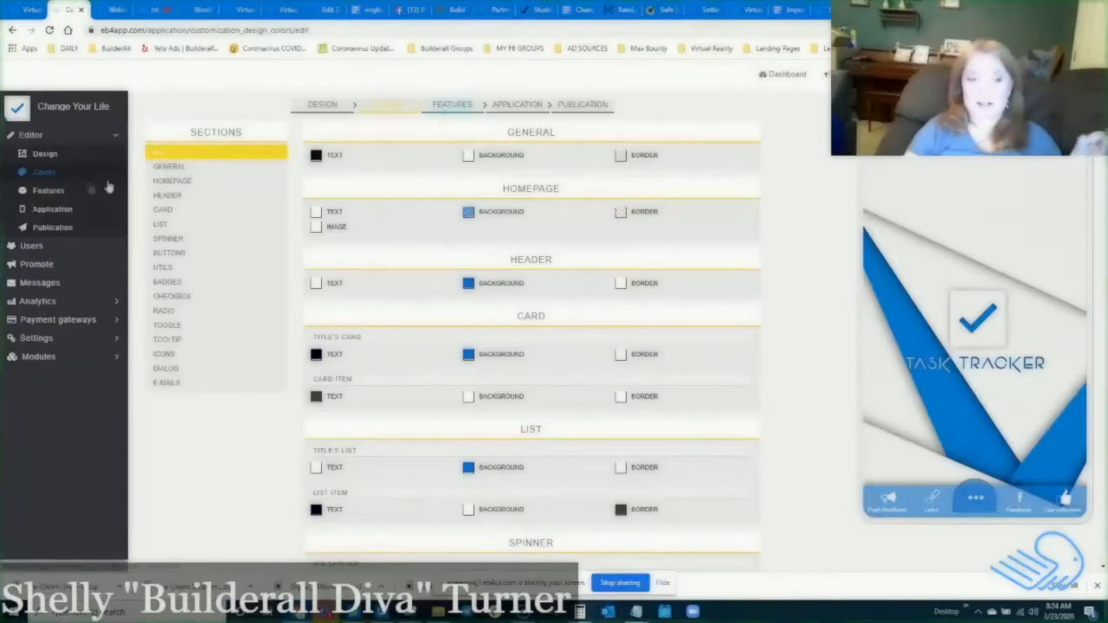
Review the pages available among the app's features and move the Tips Calculator page ahead of Facebook in Your Pages
left_click(50, 192)
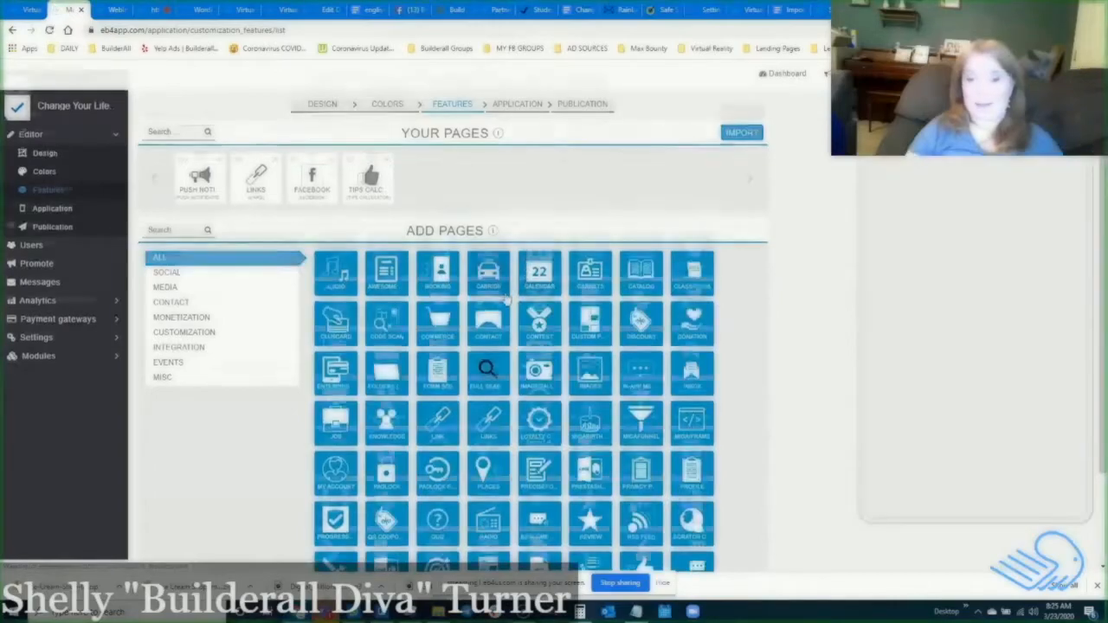
scroll(433, 259, "down", 2)
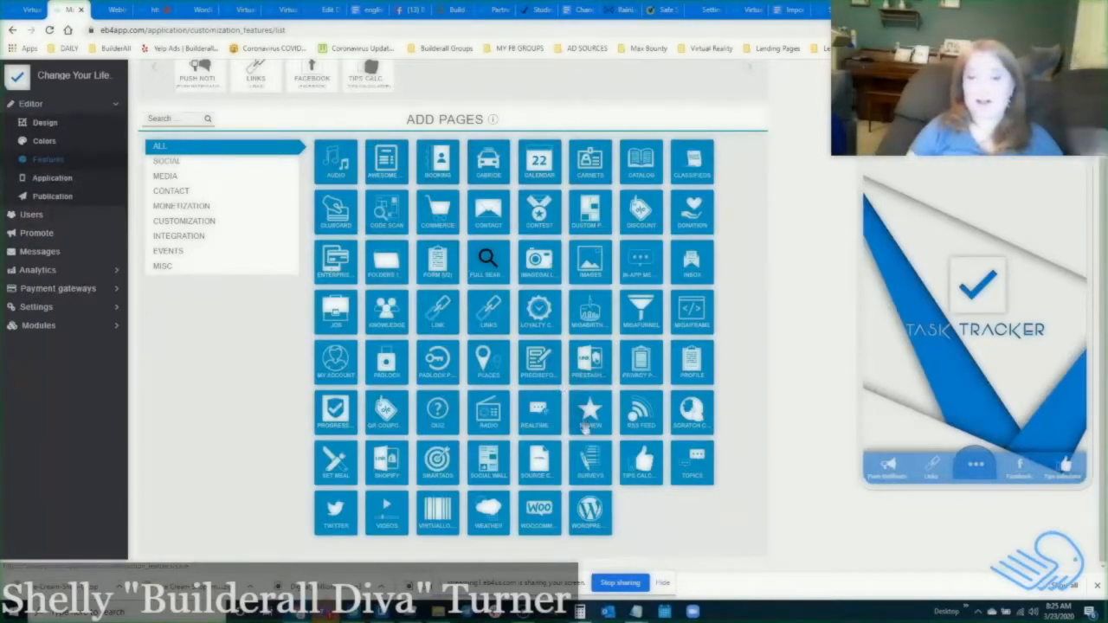
mouse_move(636, 611)
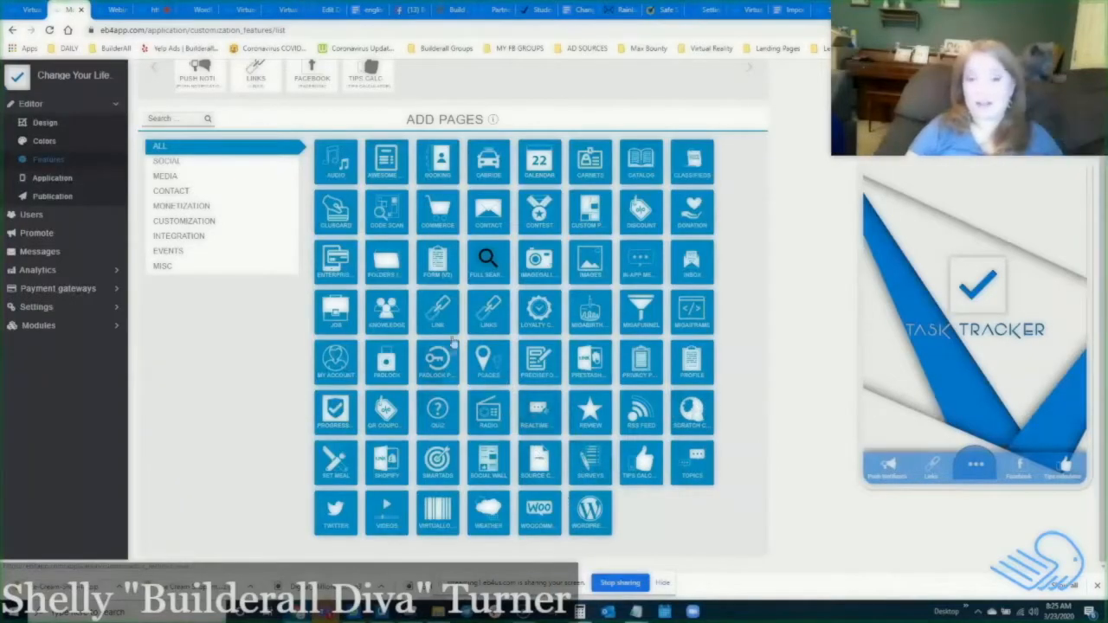
scroll(357, 194, "up", 2)
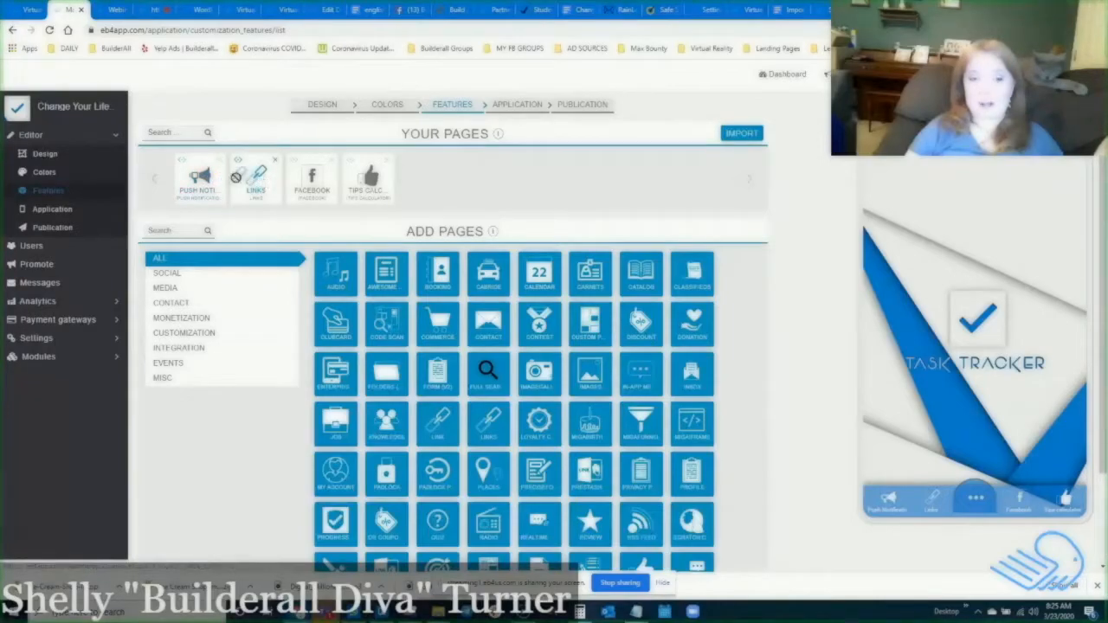
left_click_drag(353, 186, 308, 182)
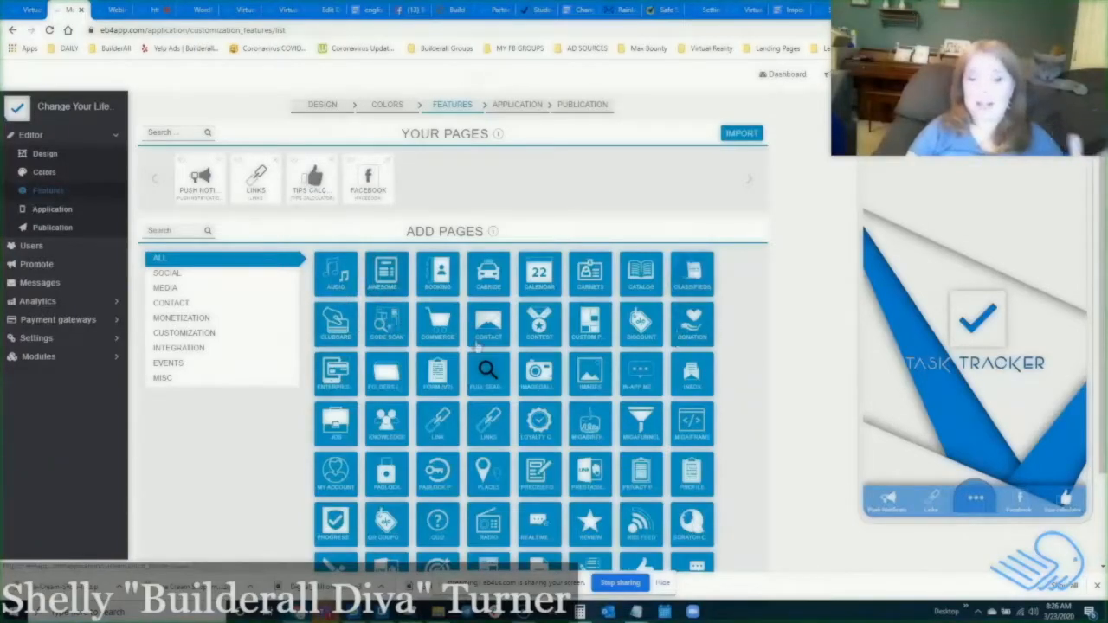
Review the Links page's settings with its Android and iOS options, and try to save a link with blank label and URL
left_click(256, 182)
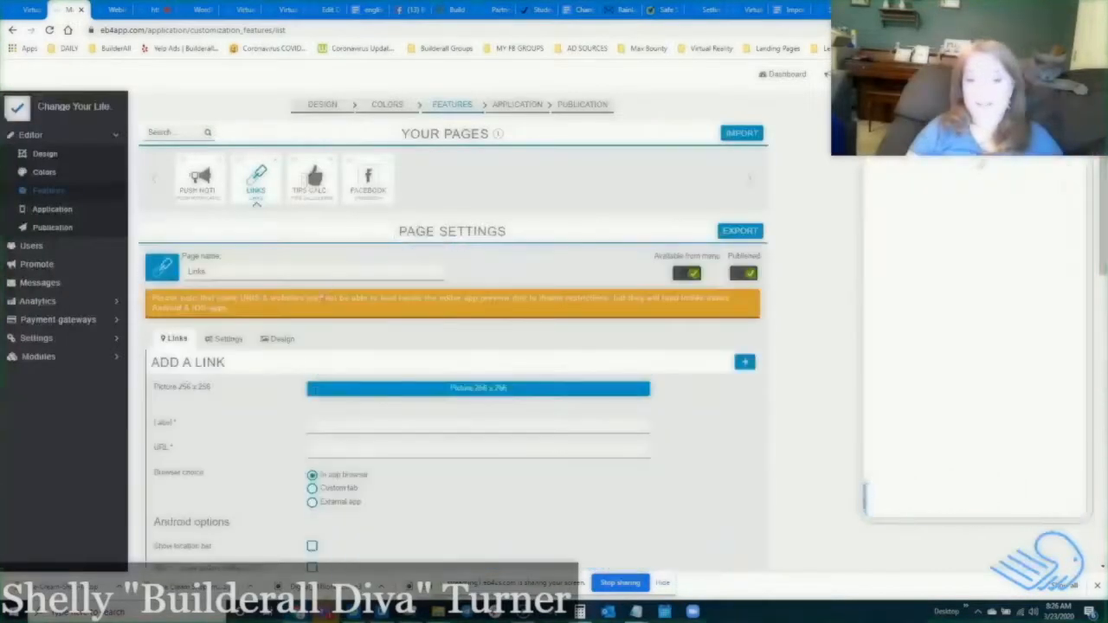
scroll(224, 313, "down", 1)
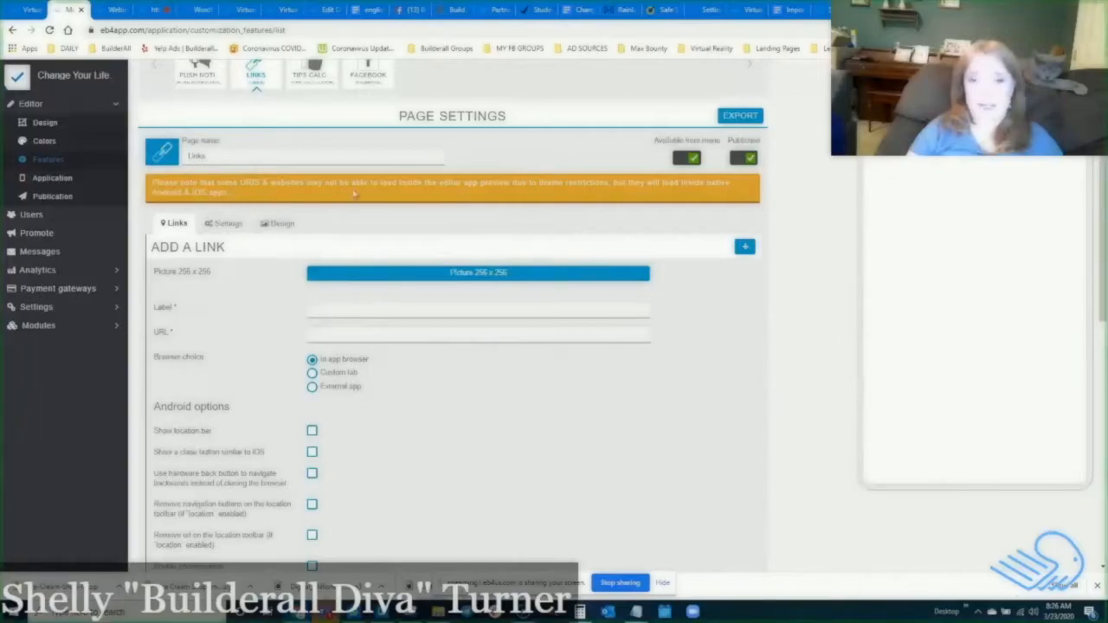
scroll(216, 380, "down", 1)
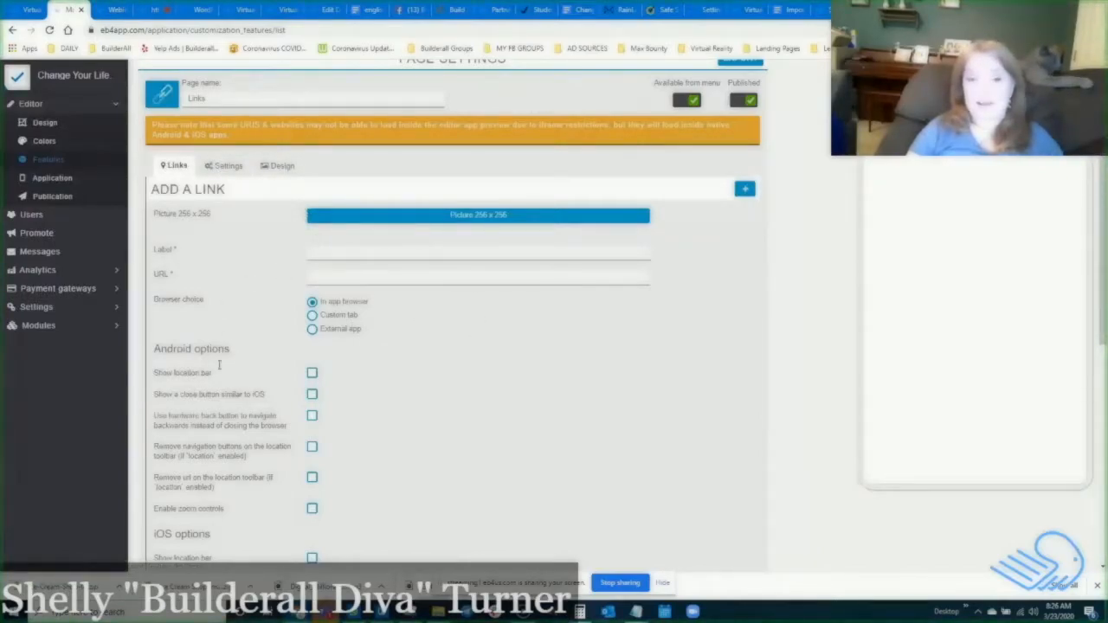
scroll(344, 391, "down", 1)
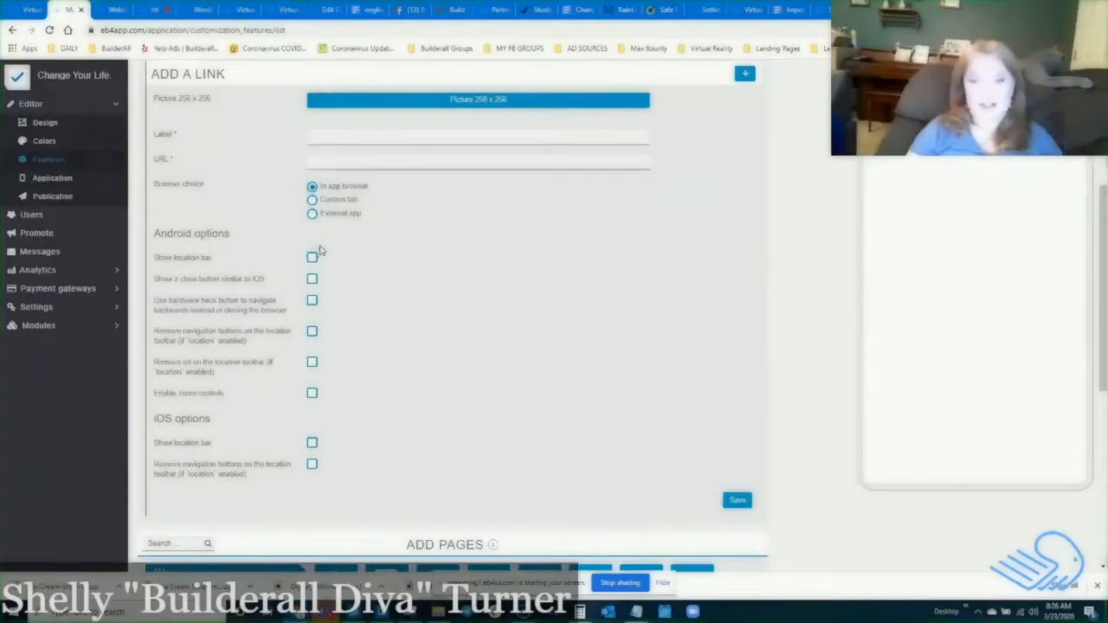
scroll(396, 226, "down", 2)
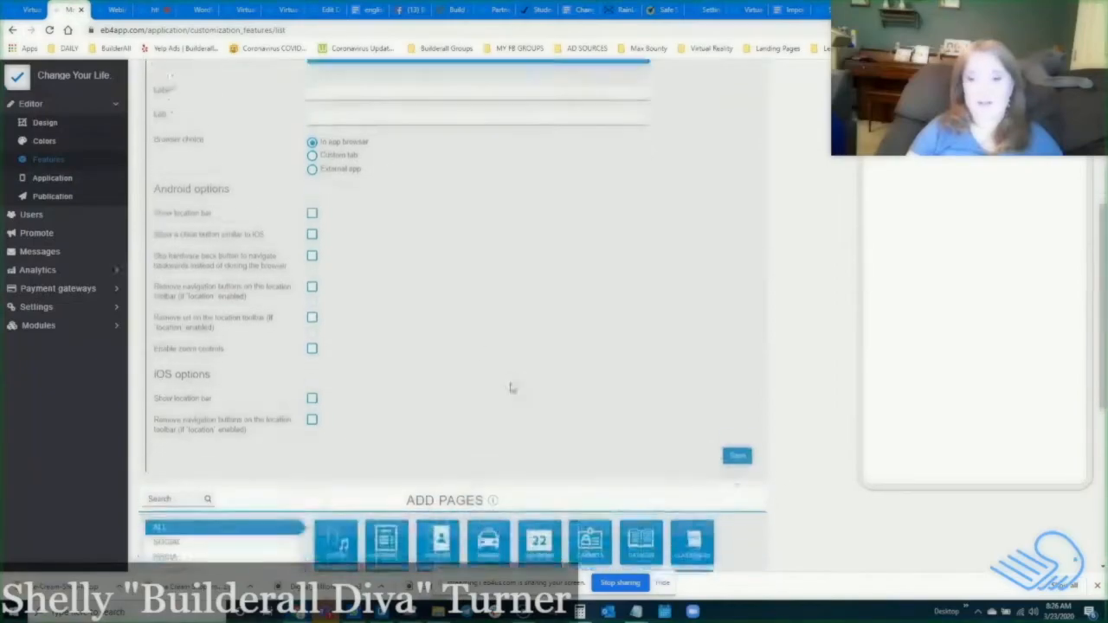
left_click(738, 443)
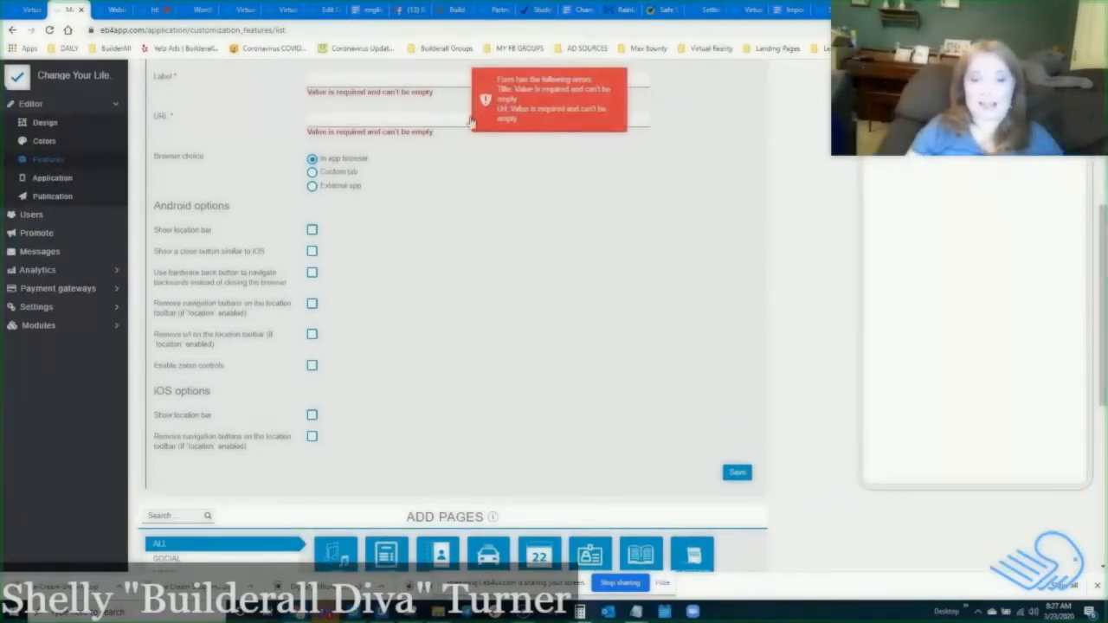
scroll(297, 210, "up", 3)
scroll(451, 140, "up", 2)
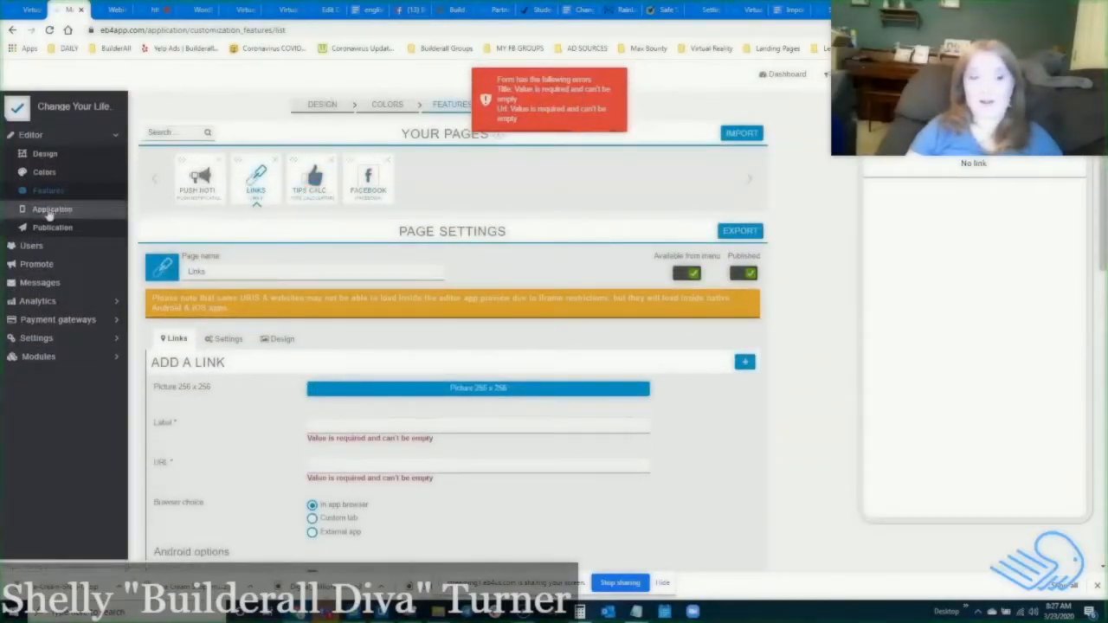
Review the app's application settings: general information, dashboard and back button icons, Android push and unified splashscreen
left_click(48, 212)
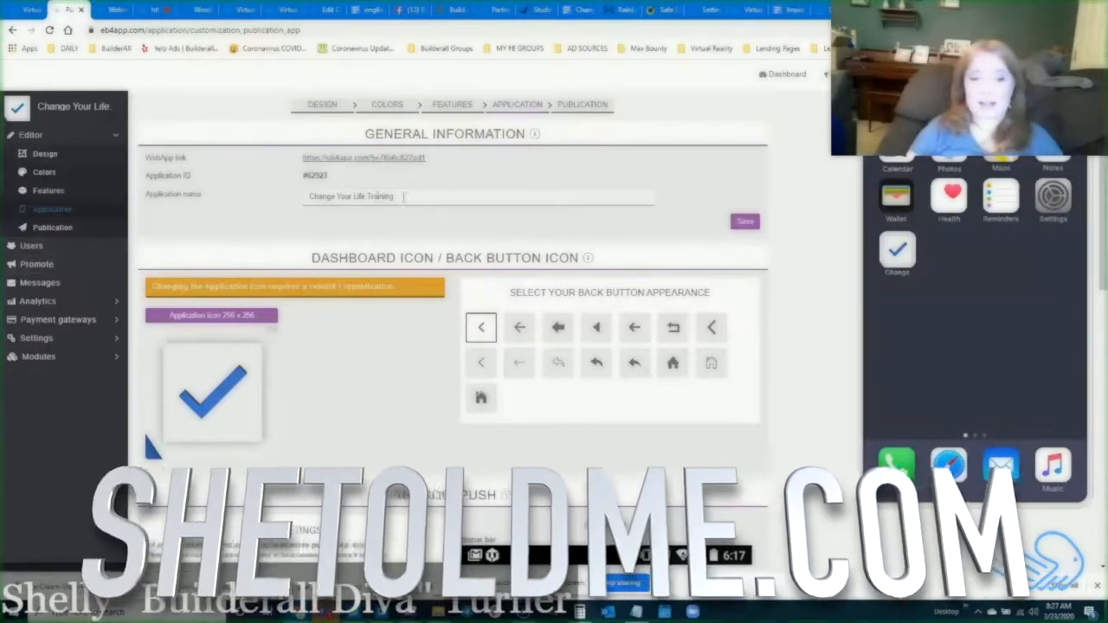
scroll(371, 160, "down", 2)
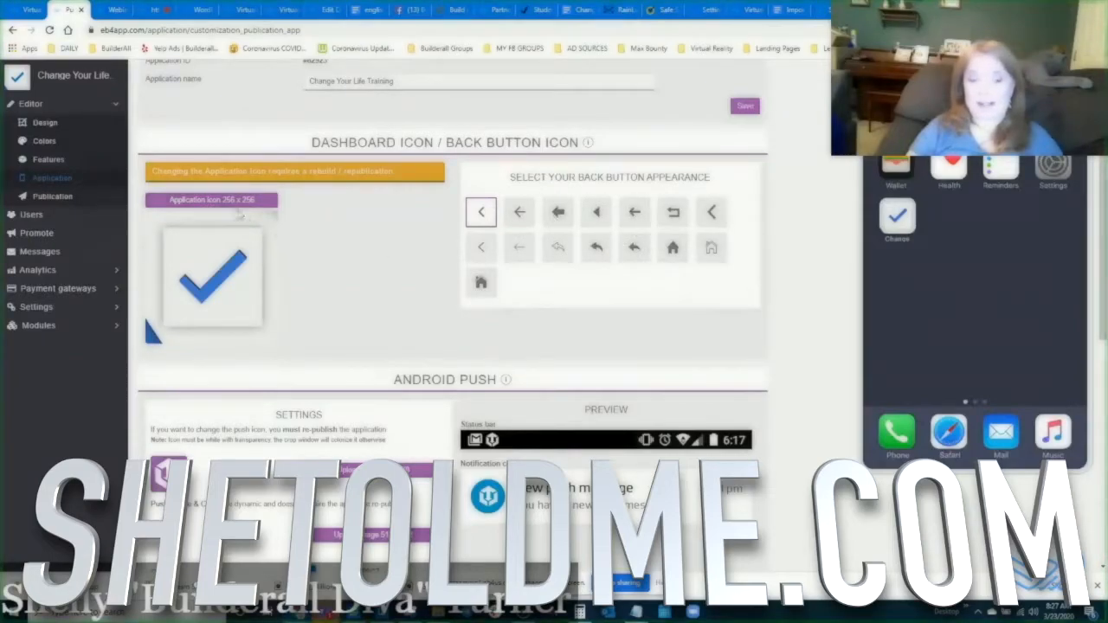
scroll(324, 249, "down", 2)
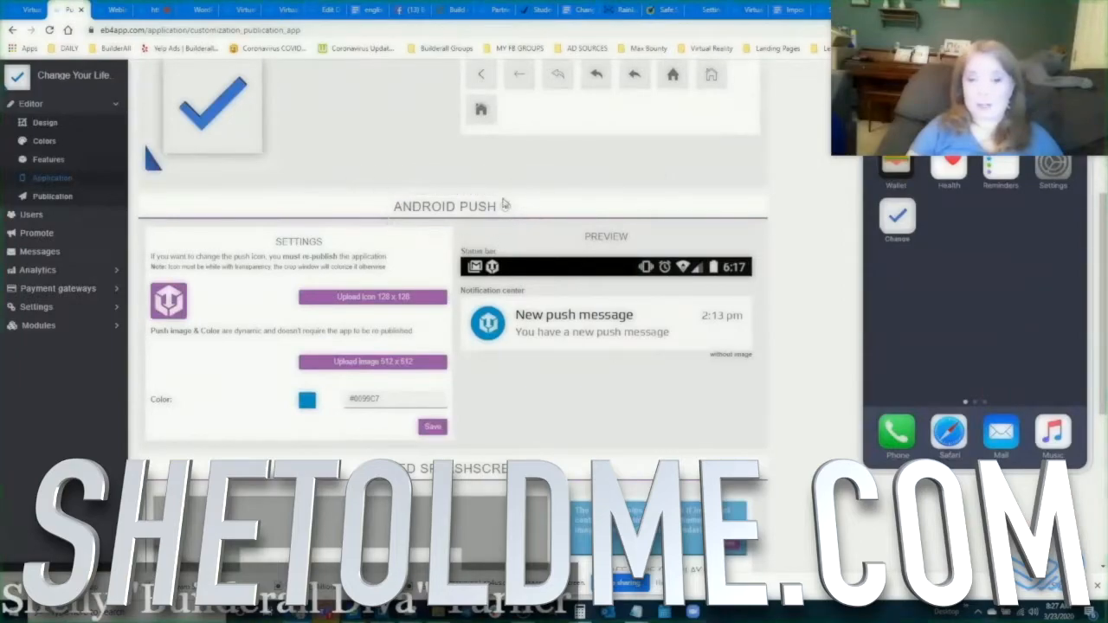
scroll(516, 439, "down", 4)
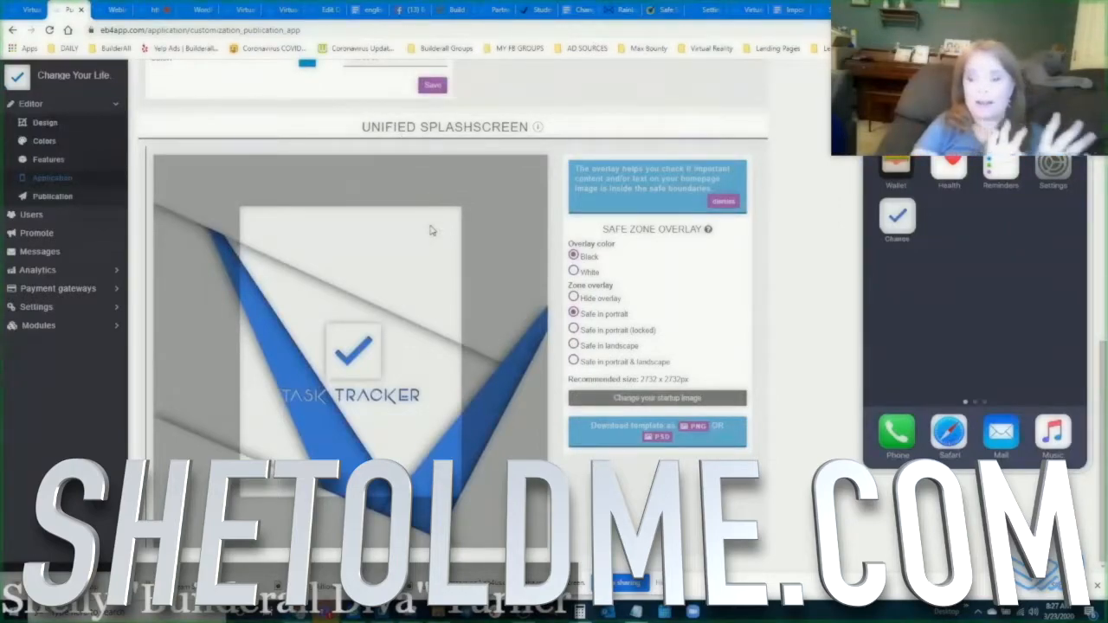
scroll(354, 230, "up", 6)
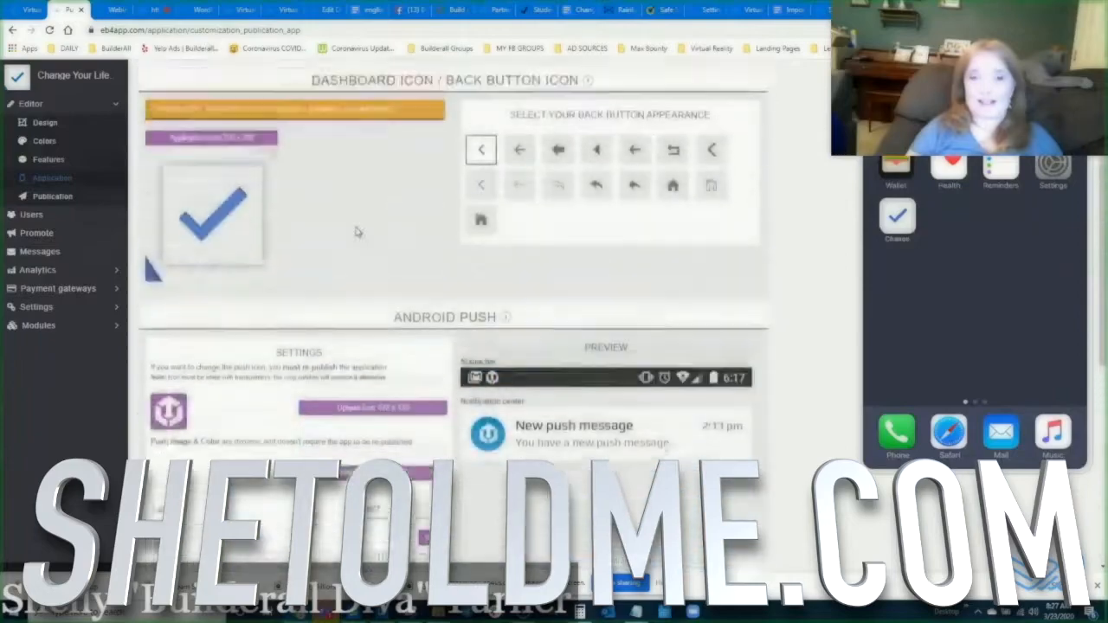
scroll(378, 250, "up", 1)
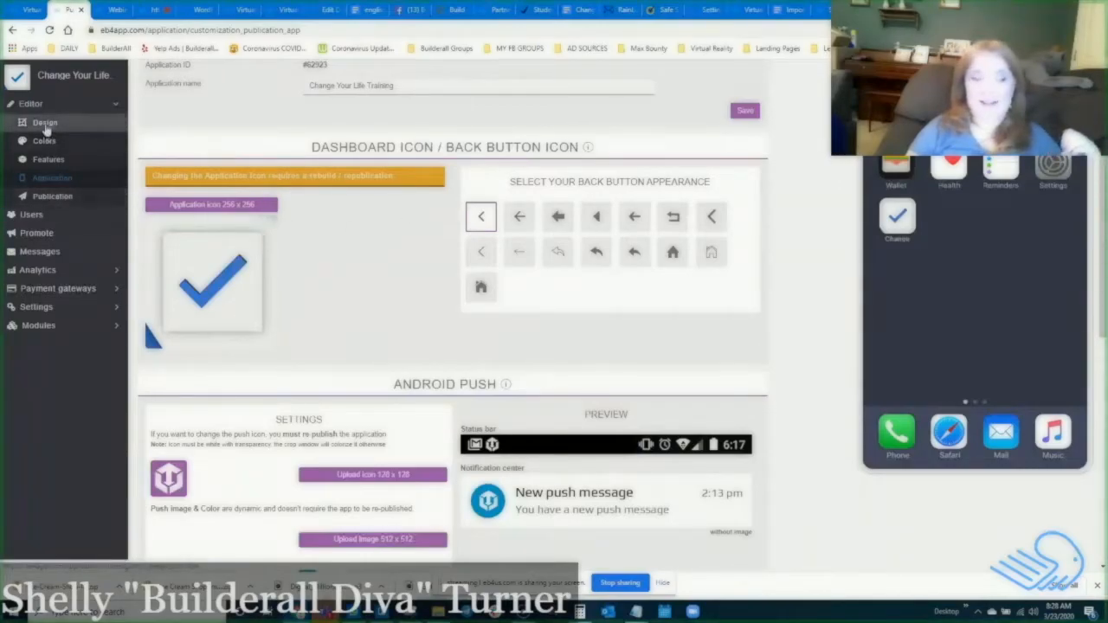
Review the app's publication settings from Subscription through Advanced Settings, and expand the list of additional modules
left_click(45, 198)
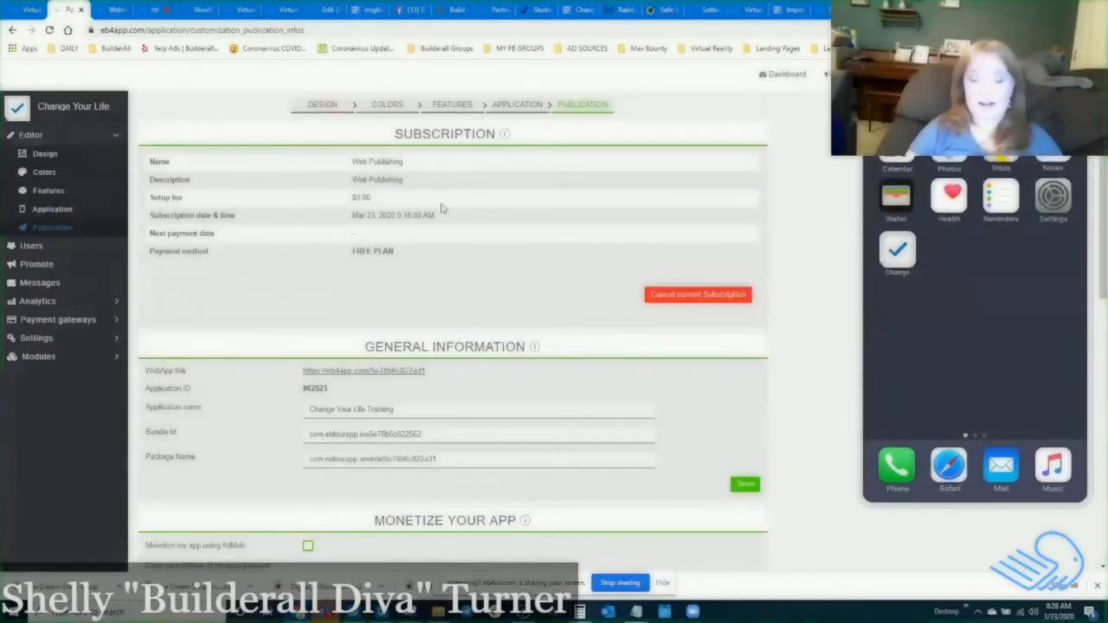
scroll(285, 247, "down", 1)
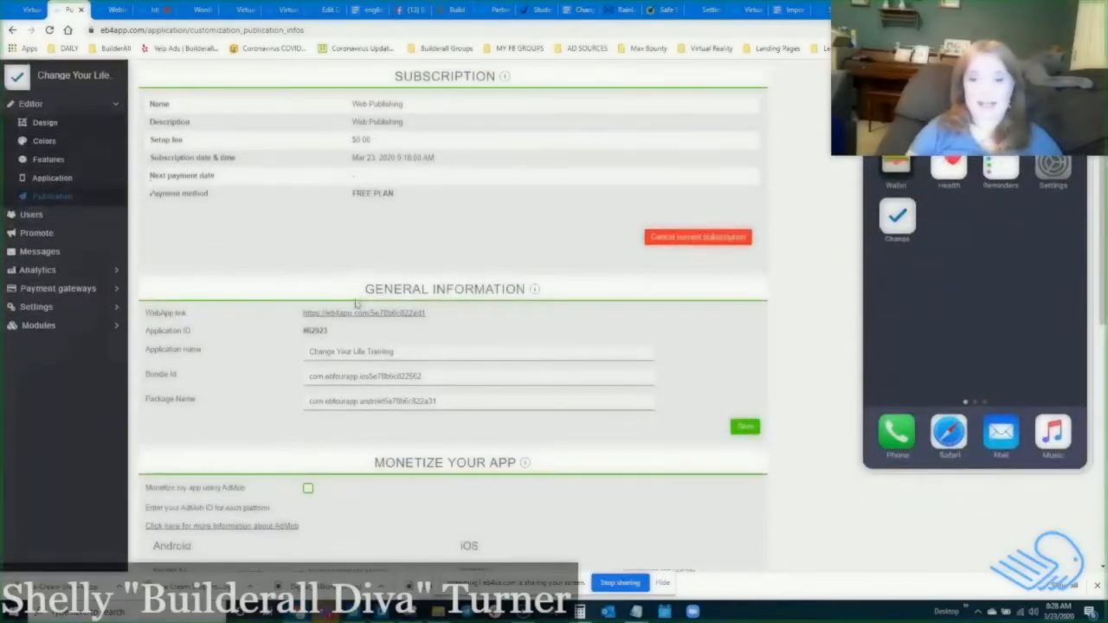
scroll(364, 260, "down", 2)
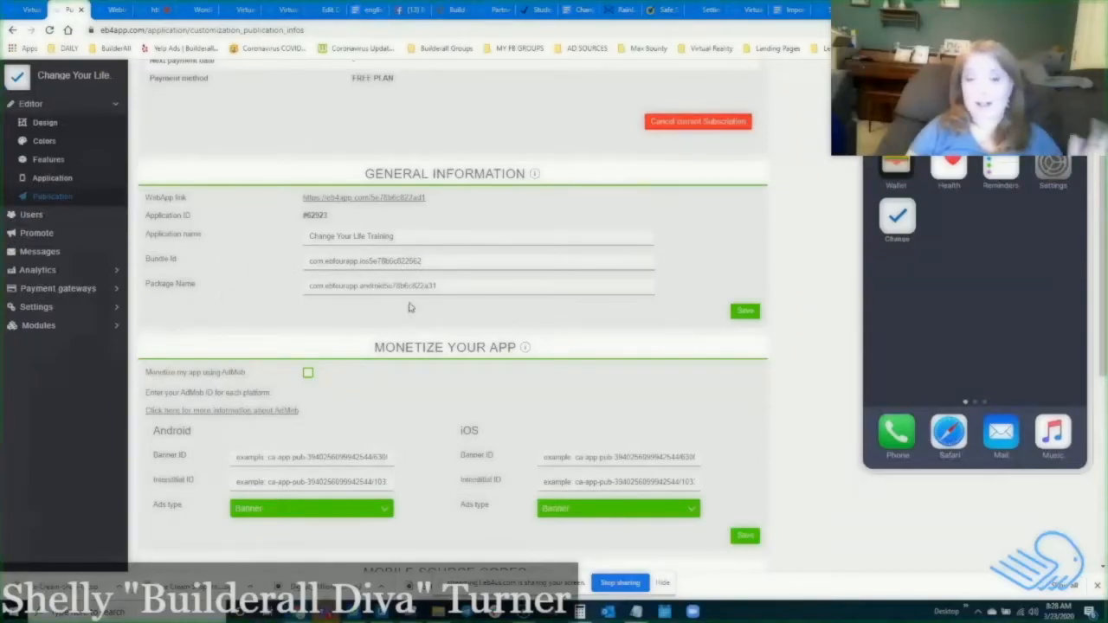
scroll(468, 285, "down", 2)
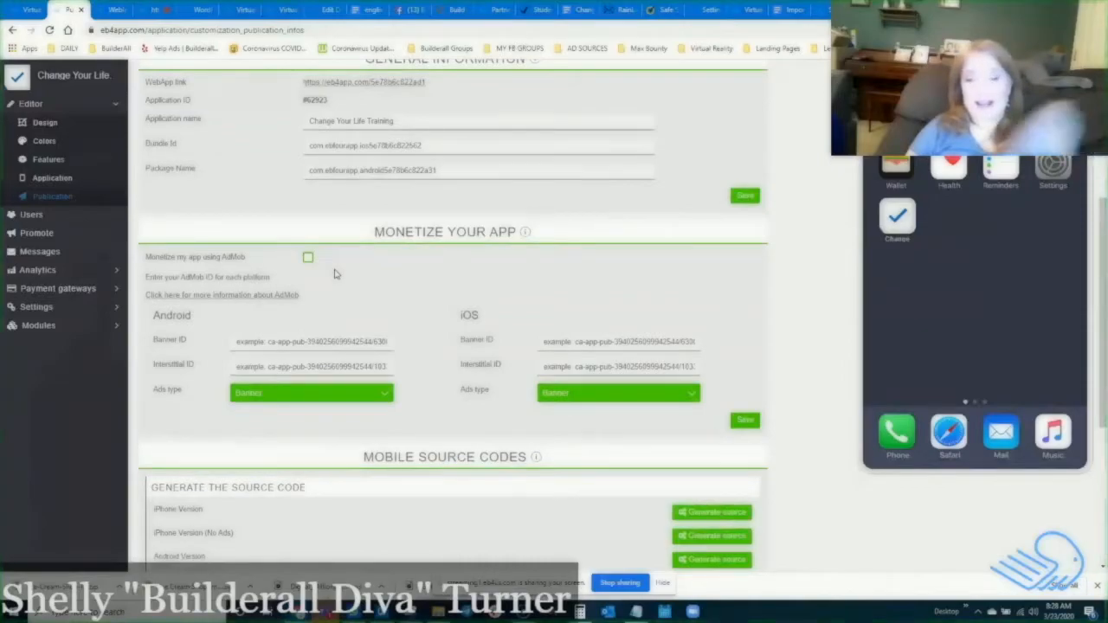
scroll(337, 270, "down", 1)
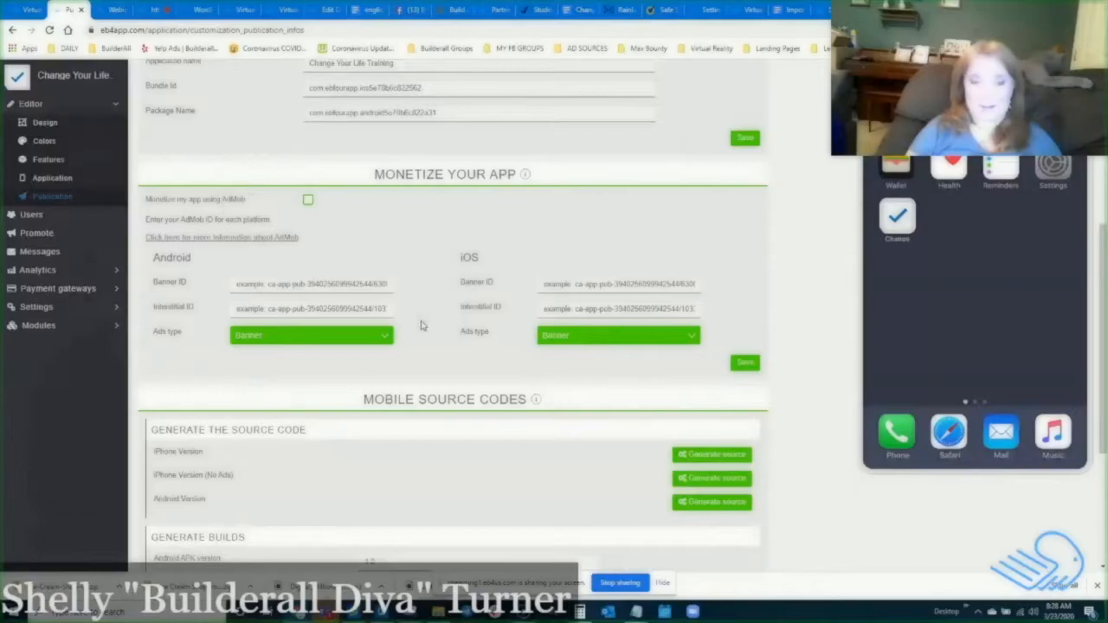
scroll(422, 325, "down", 2)
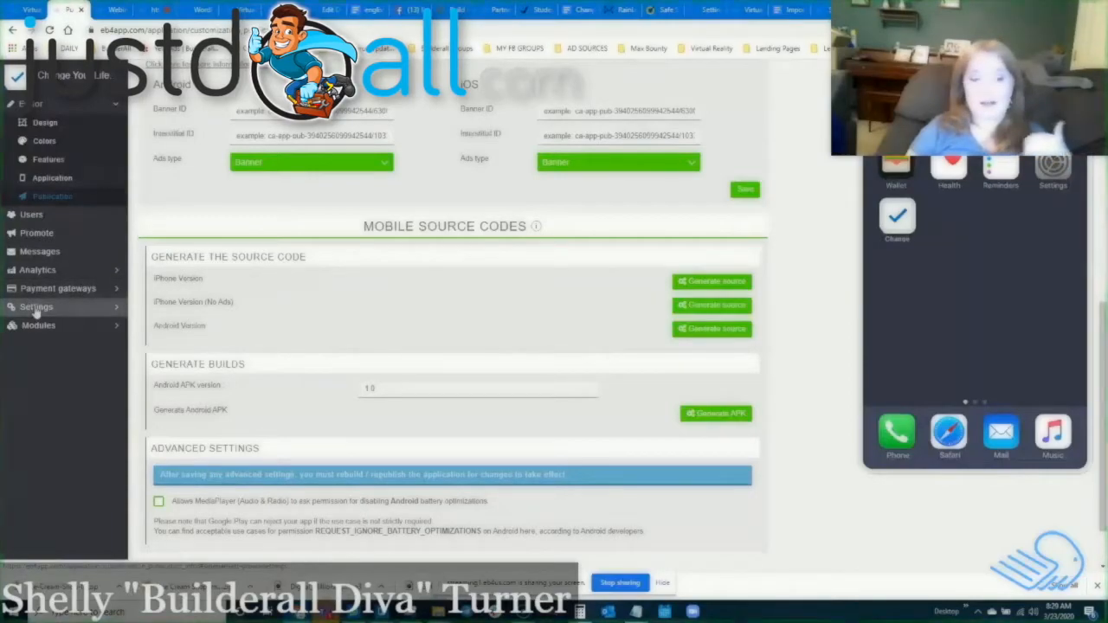
left_click(90, 324)
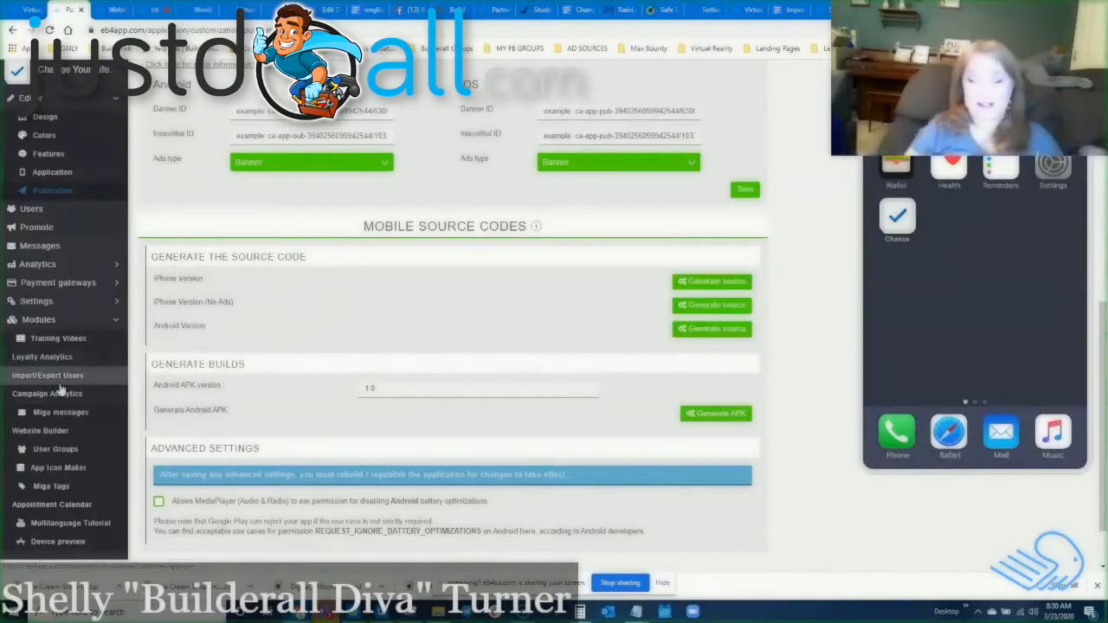
scroll(290, 432, "down", 1)
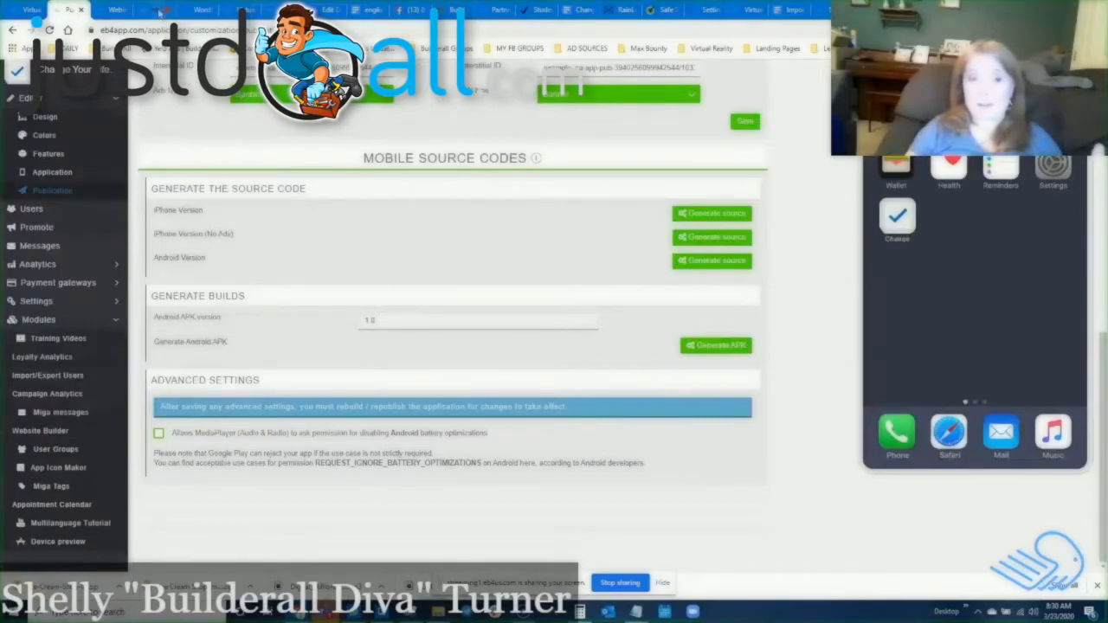
Switch to the webinar streaming page and open the settings of My video
left_click(156, 10)
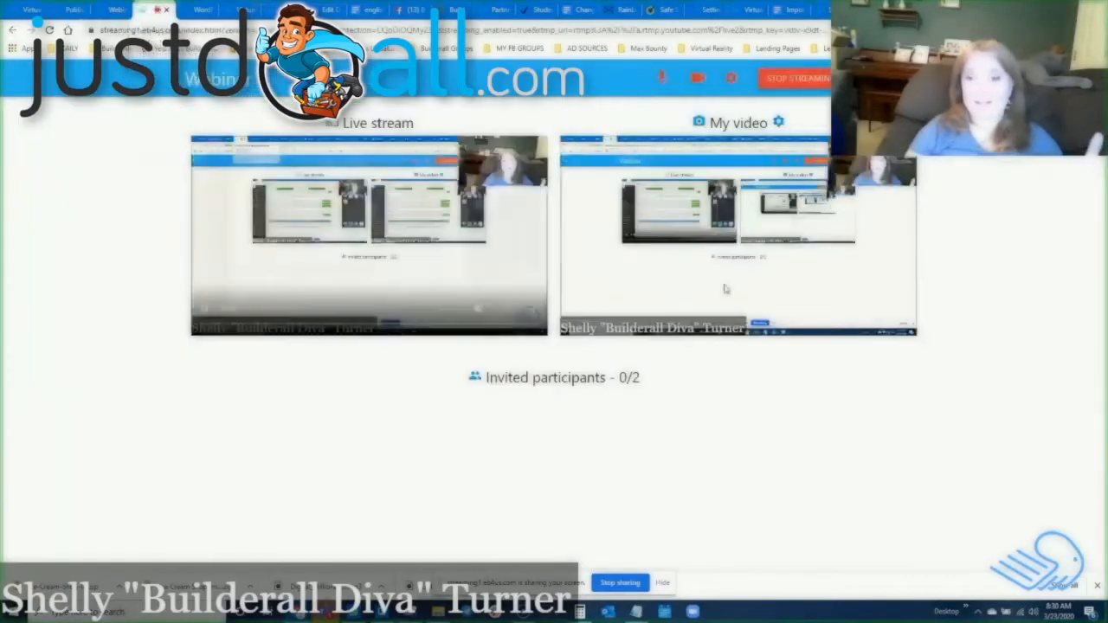
left_click(730, 79)
key("Escape")
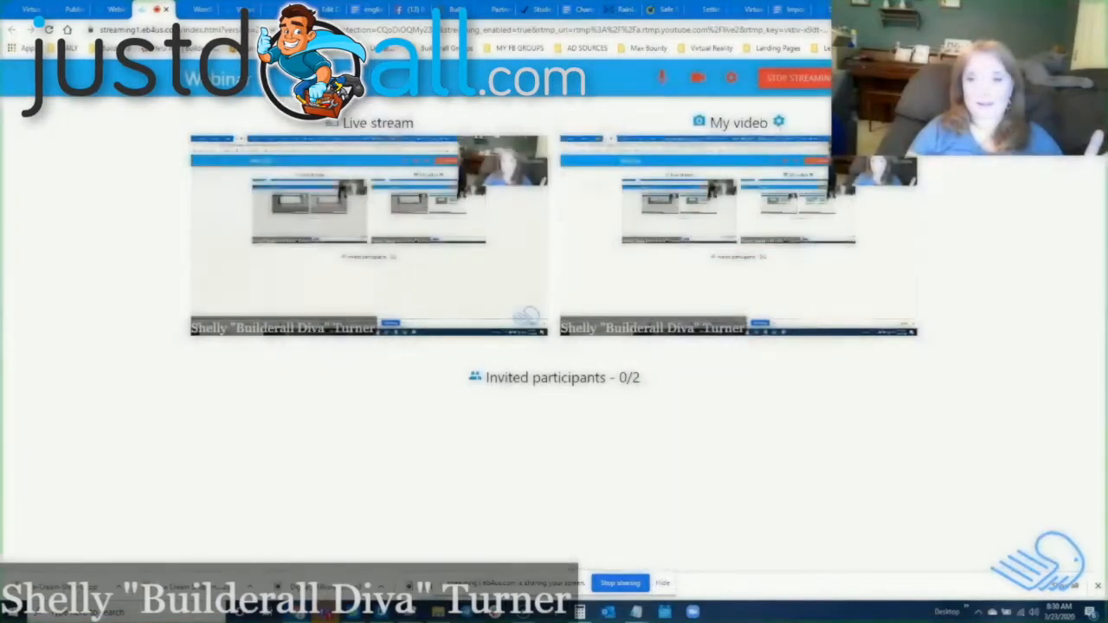
left_click(778, 122)
left_click(806, 126)
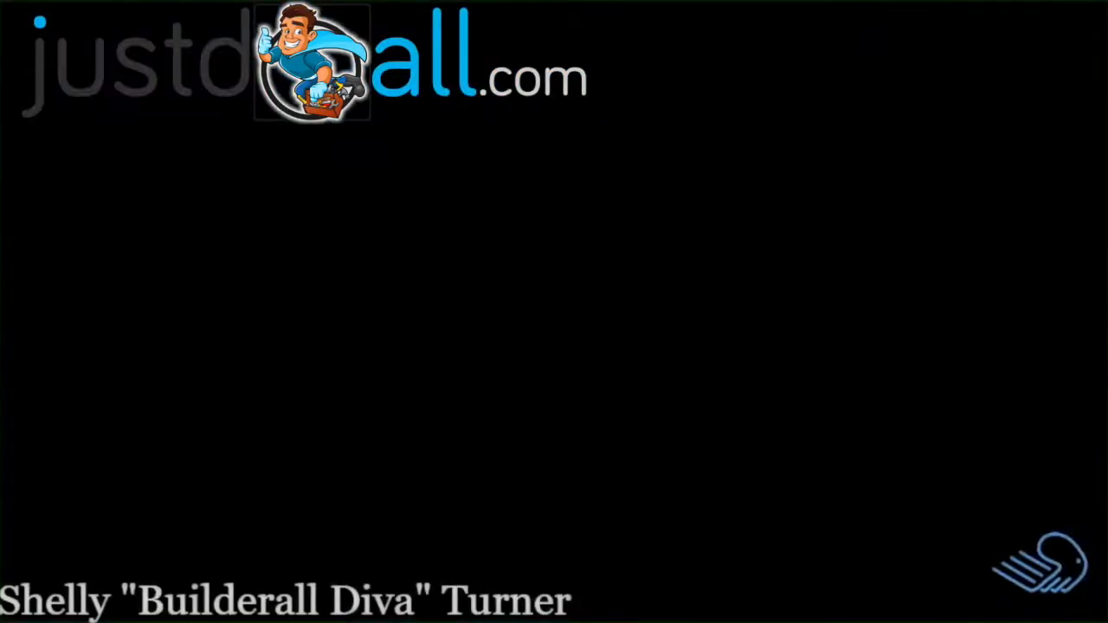